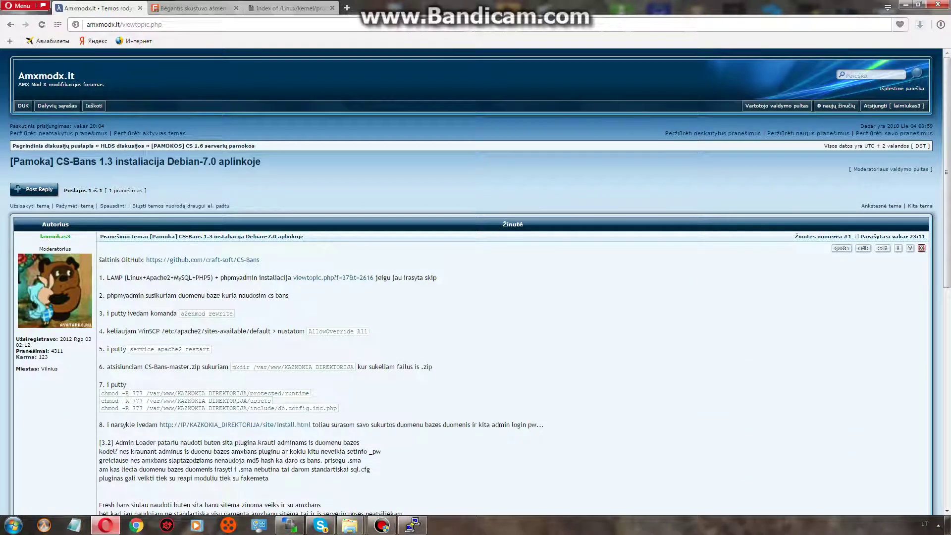
Enable Apache's rewrite module with a2enmod rewrite, then run service apache2 restart.
left_click_drag(181, 313, 233, 313)
key("ctrl+c")
right_click(229, 316)
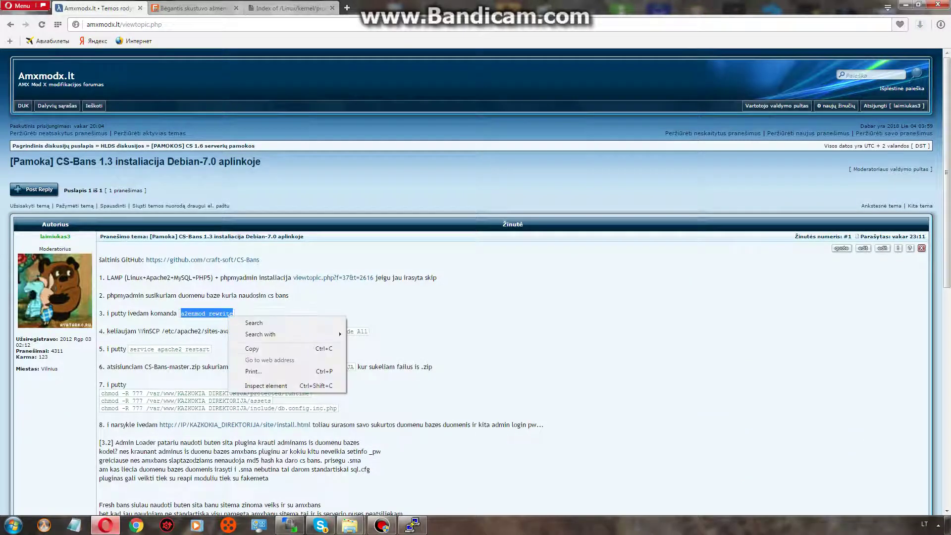
left_click(251, 348)
left_click(413, 525)
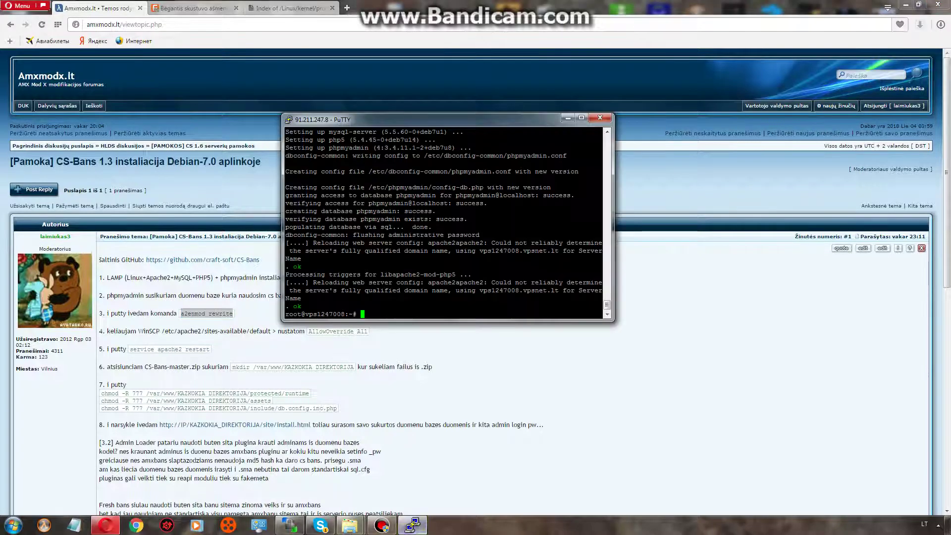
key("shift+Insert")
key("Return")
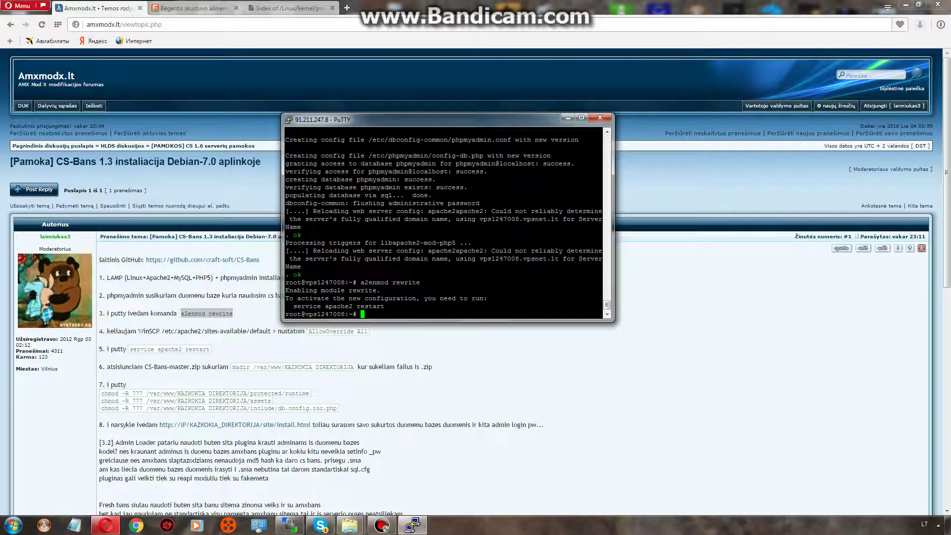
left_click_drag(290, 306, 381, 307)
type("service apache2 restart")
key("Return")
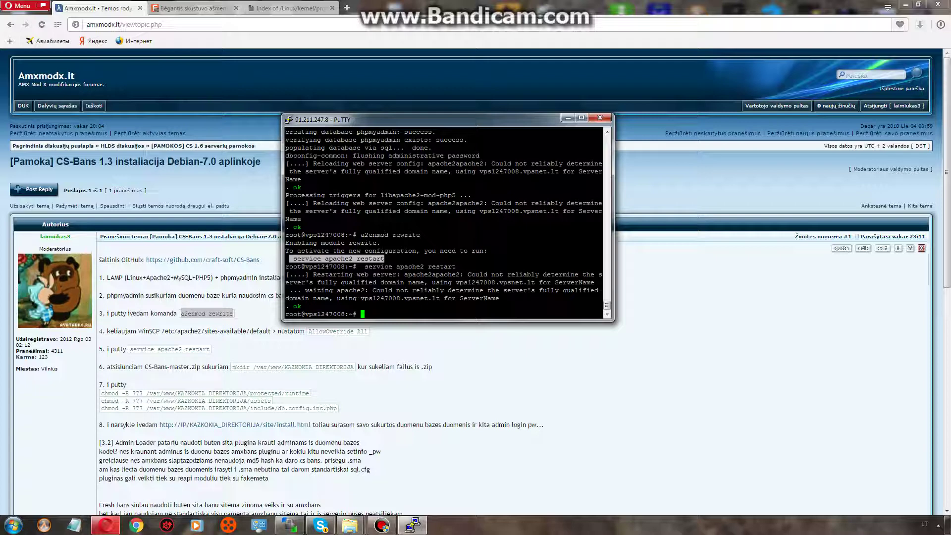
Create the /var/www/csbans directory with mkdir.
left_click_drag(232, 367, 285, 367)
right_click(285, 369)
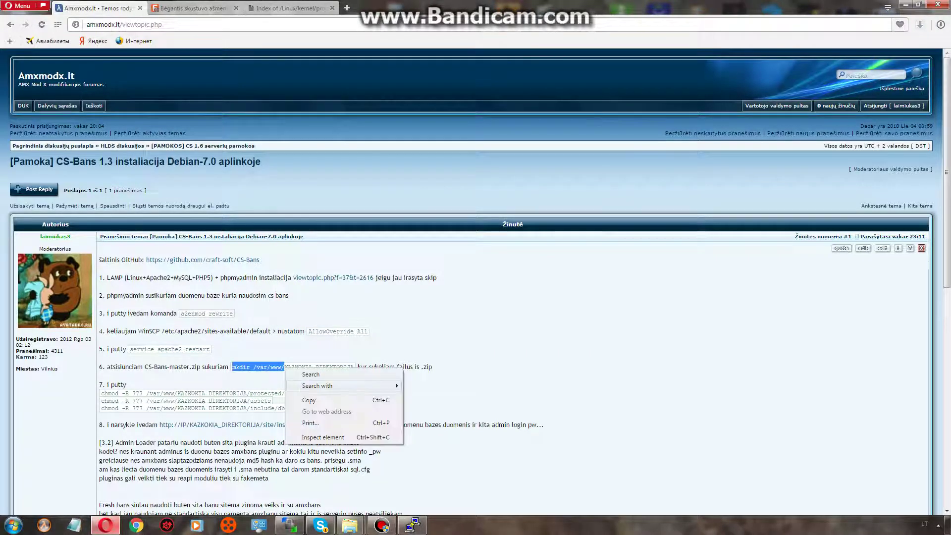
left_click(312, 397)
left_click(412, 525)
type("mkdir /var/www/")
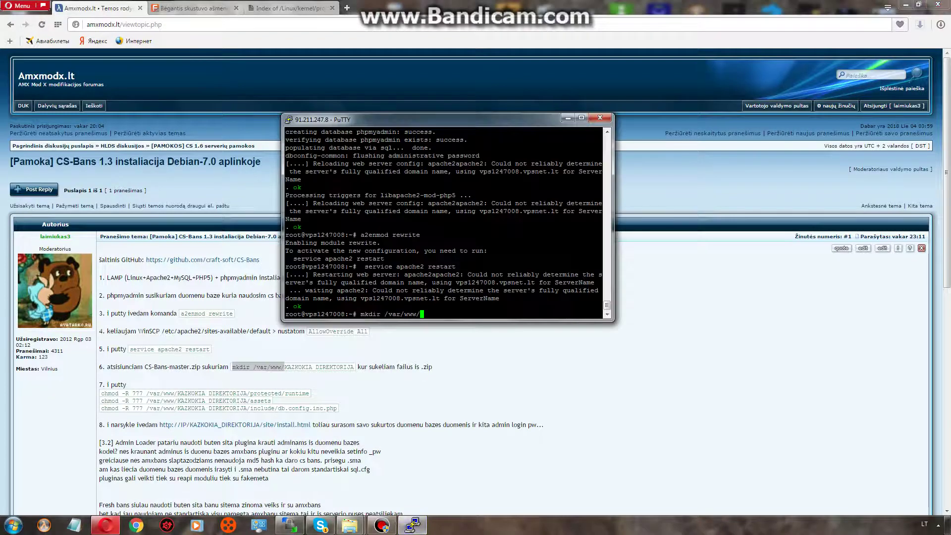
type("csbans")
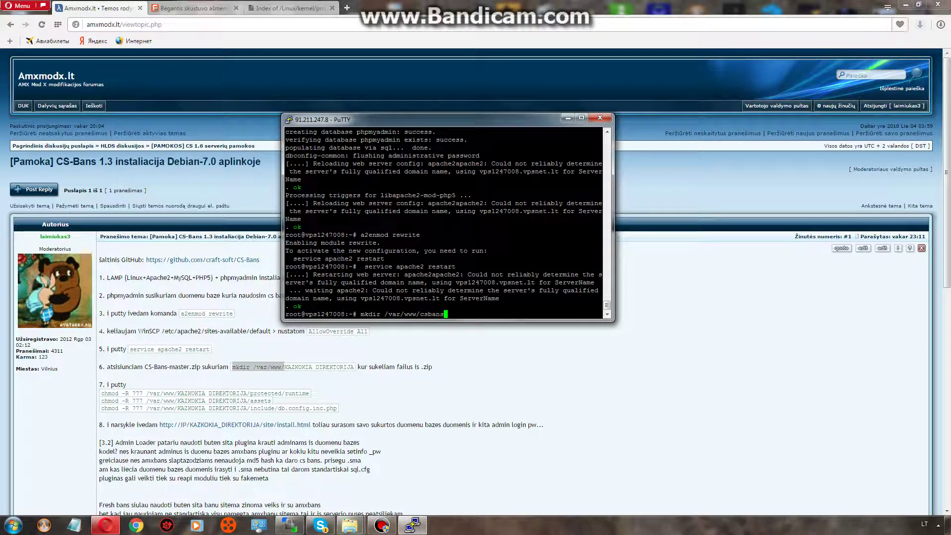
key("Return")
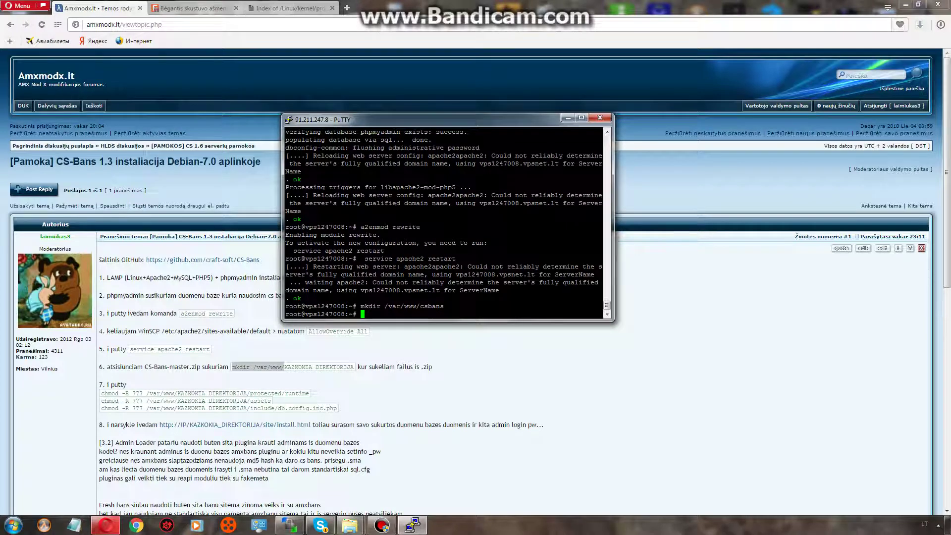
Download the CS-Bans-master.zip attachment from the forum guide.
key("alt+Tab")
scroll(475, 278, "down", 1)
scroll(476, 277, "down", 5)
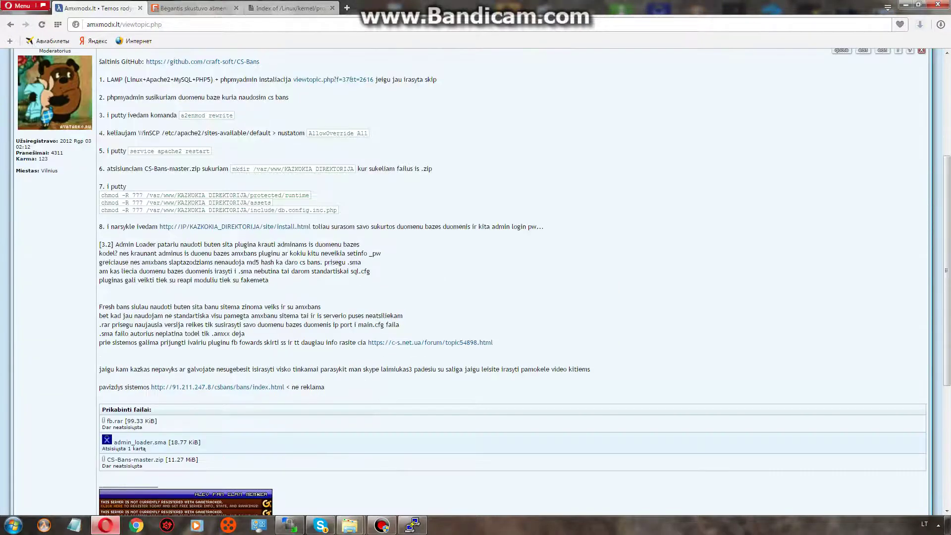
scroll(475, 277, "down", 4)
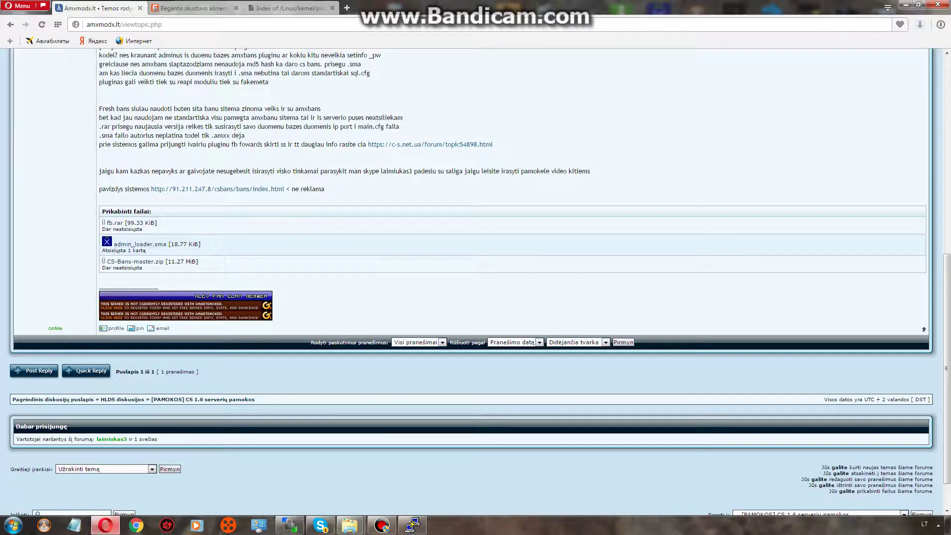
left_click(136, 262)
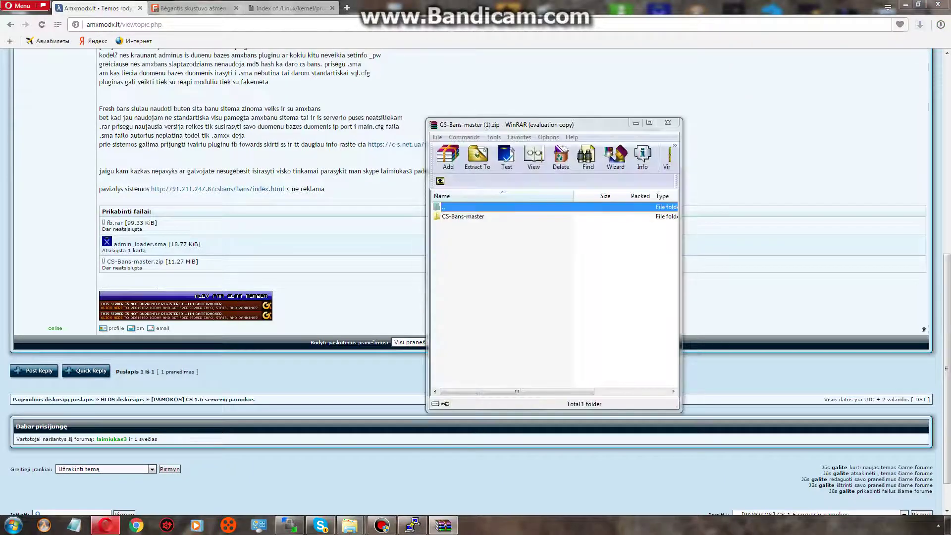
Show the CS-Bans-master folder's contents in WinRAR and bring WinSCP to the server's /var listing.
key("Return")
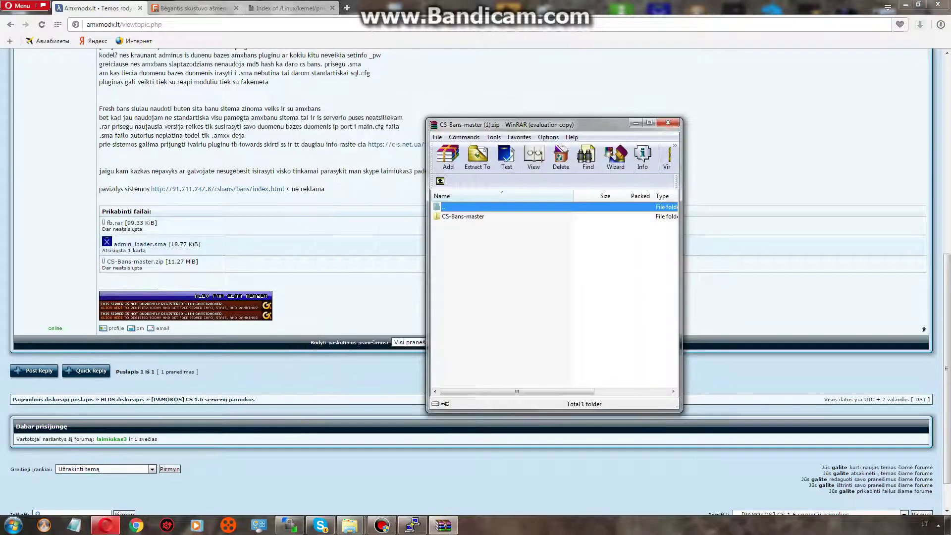
left_click(463, 216)
key("Return")
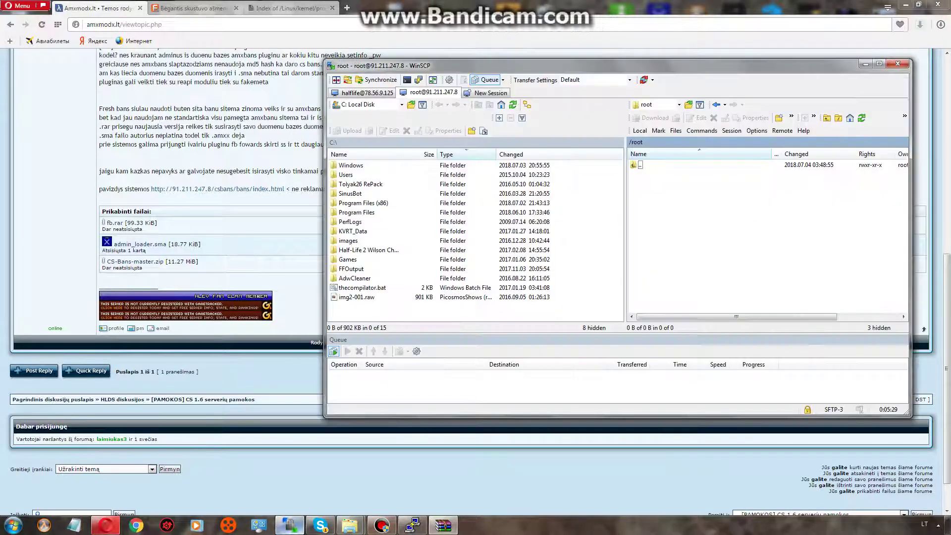
left_click(289, 526)
double_click(638, 165)
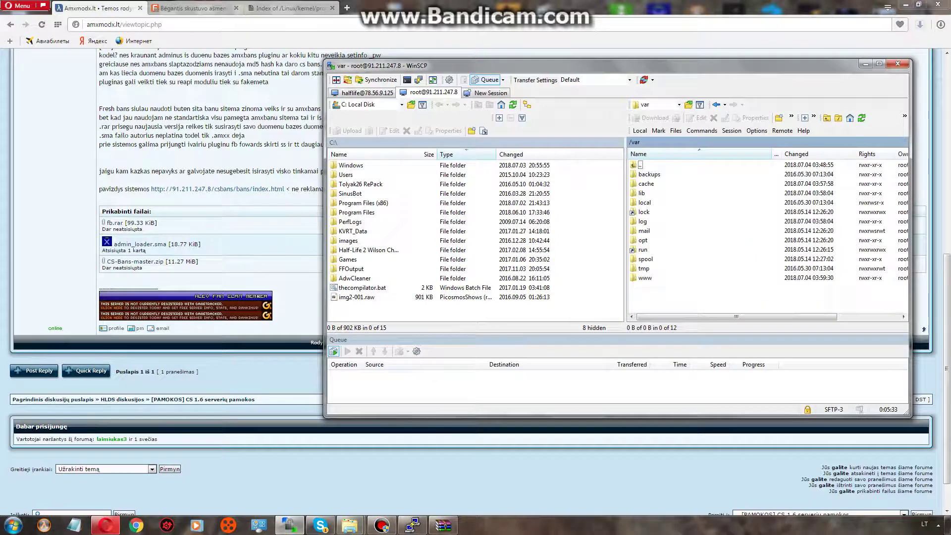
Browse WinSCP's remote panel to /var/www/csbans.
left_click_drag(496, 65, 236, 86)
double_click(384, 290)
double_click(385, 299)
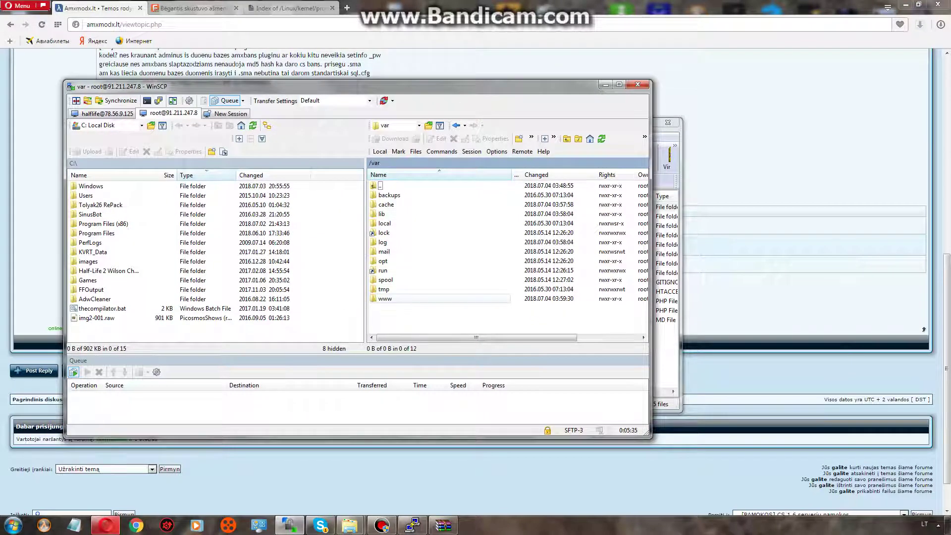
left_click_drag(347, 86, 237, 131)
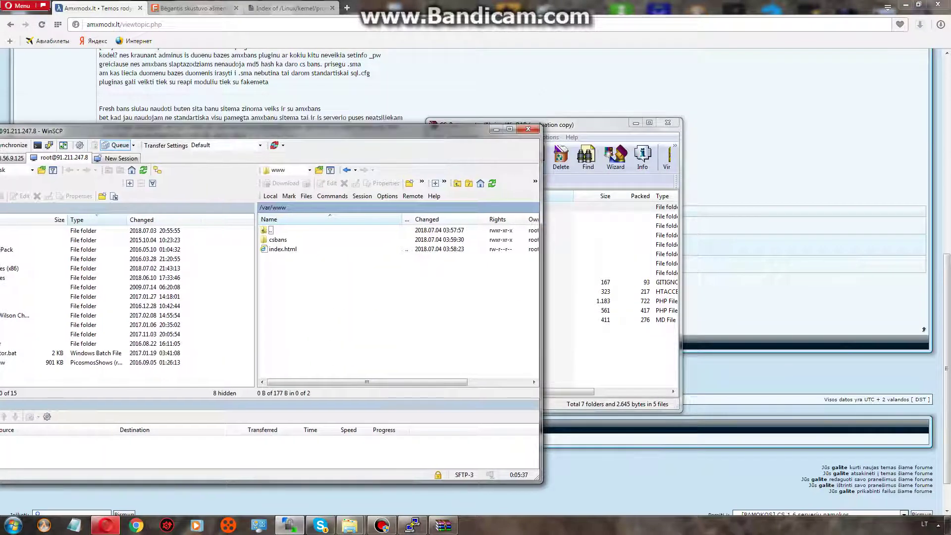
left_click(278, 240)
key("Return")
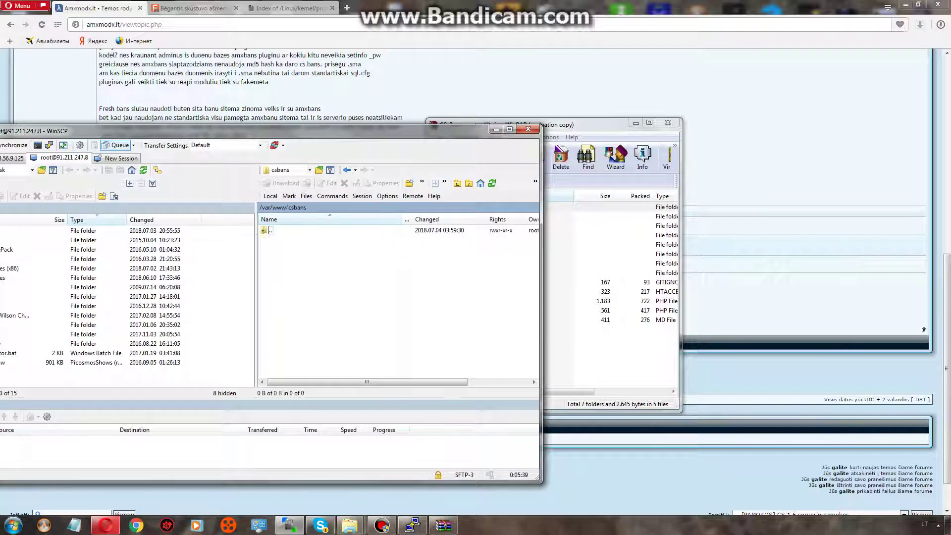
Upload every CS-Bans-master item, from assets to README.md, into /var/www/csbans.
key("alt+Tab")
key("ctrl+a")
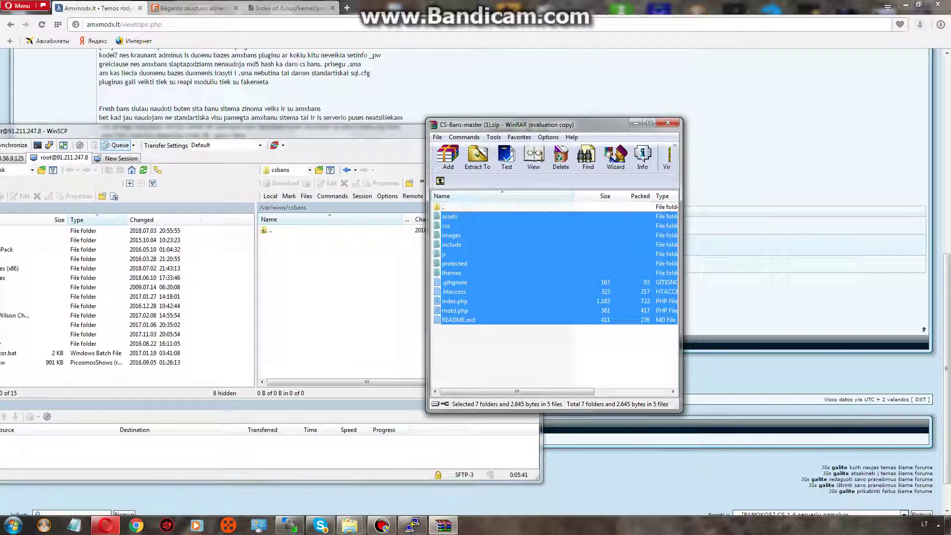
left_click_drag(453, 273, 347, 297)
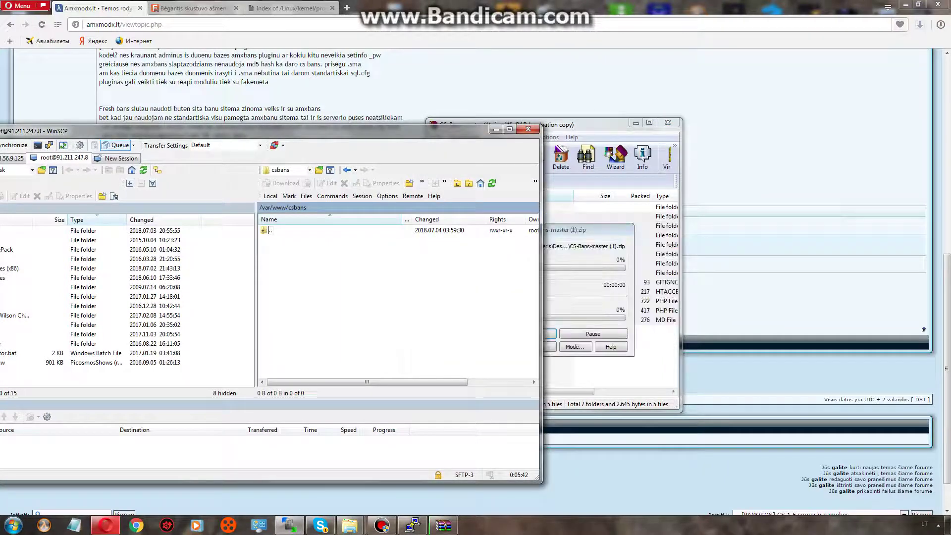
left_click(382, 525)
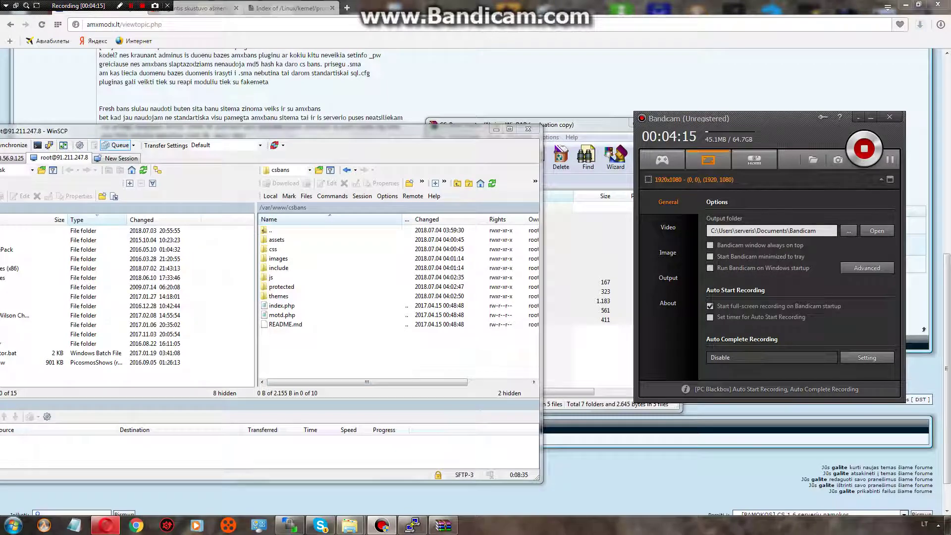
Navigate the remote panel from /var/www/csbans up to /etc/apache2.
key("alt+Tab")
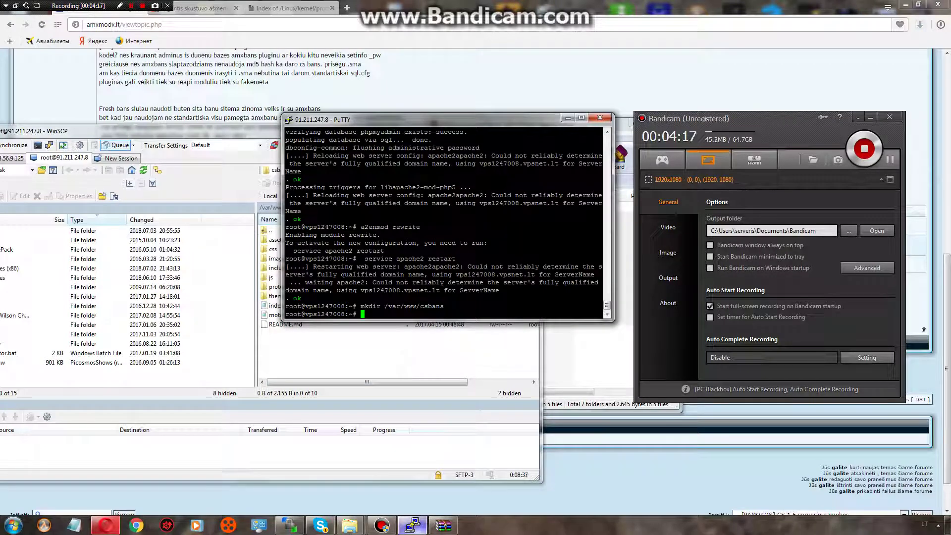
key("alt+Tab")
key("BackSpace")
key("BackSpace")
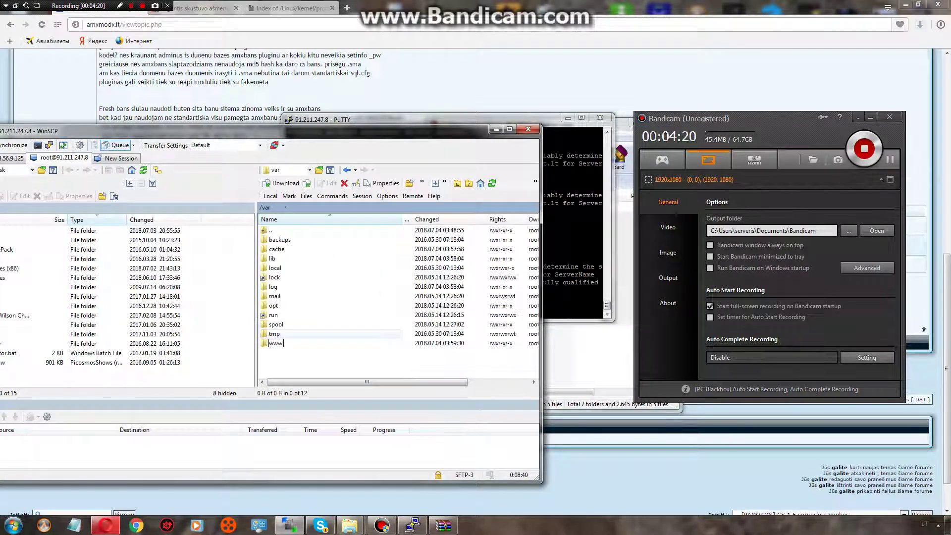
key("BackSpace")
key("Up")
key("Up")
key("Up")
key("Up")
key("Up")
key("Up")
key("Up")
key("Up")
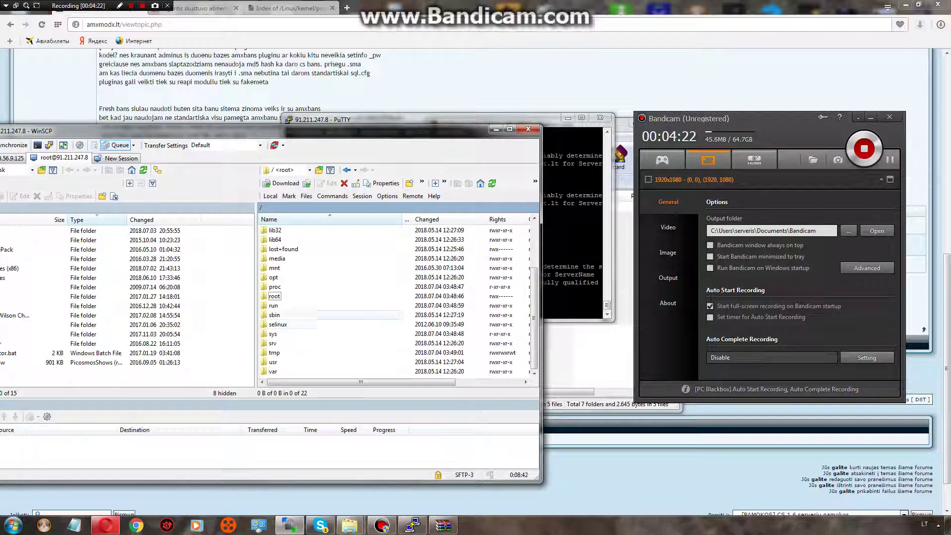
key("Down")
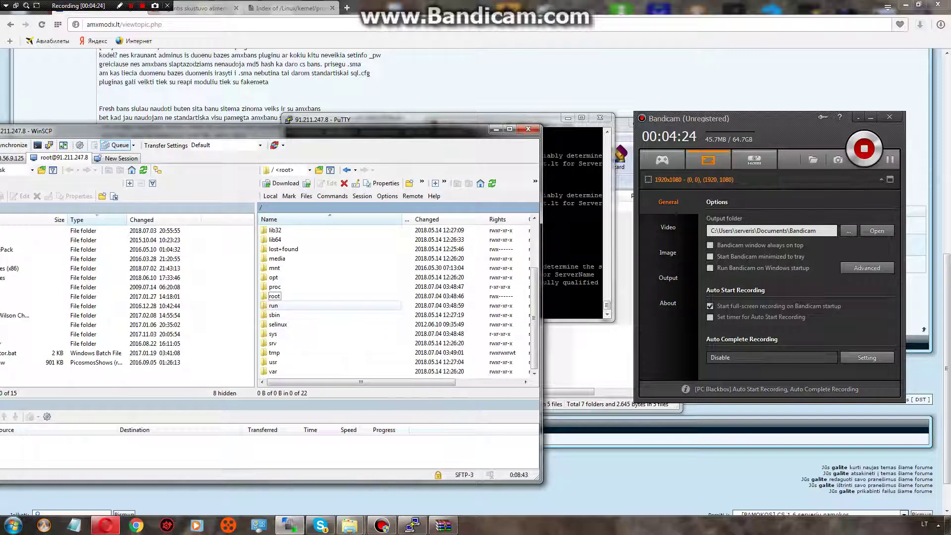
key("Up")
key("Up")
key("Up")
key("Up")
key("Up")
key("Up")
key("Up")
key("Up")
key("Up")
key("Up")
key("Up")
key("Return")
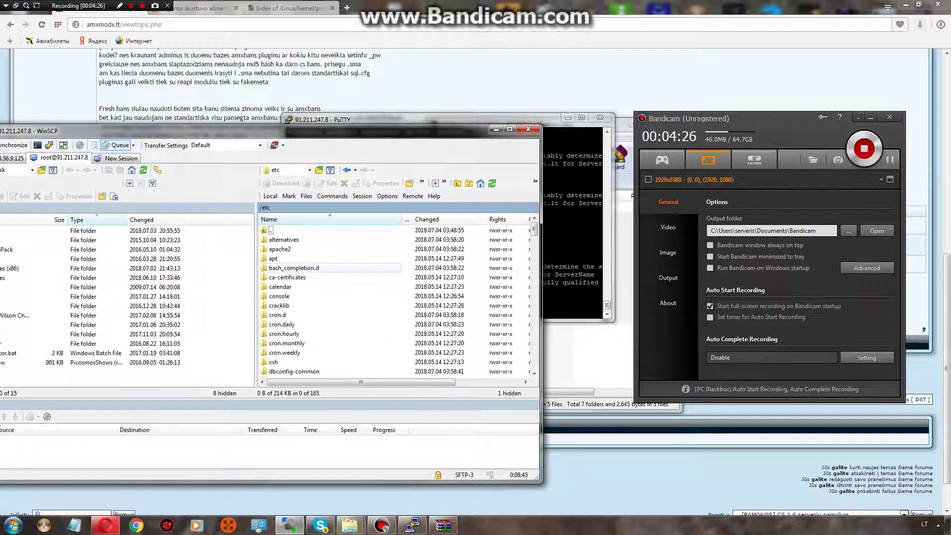
key("Up")
key("Up")
key("Return")
Open sites-available/default in WinSCP's editor.
key("Down")
key("Down")
key("Down")
key("Down")
key("Down")
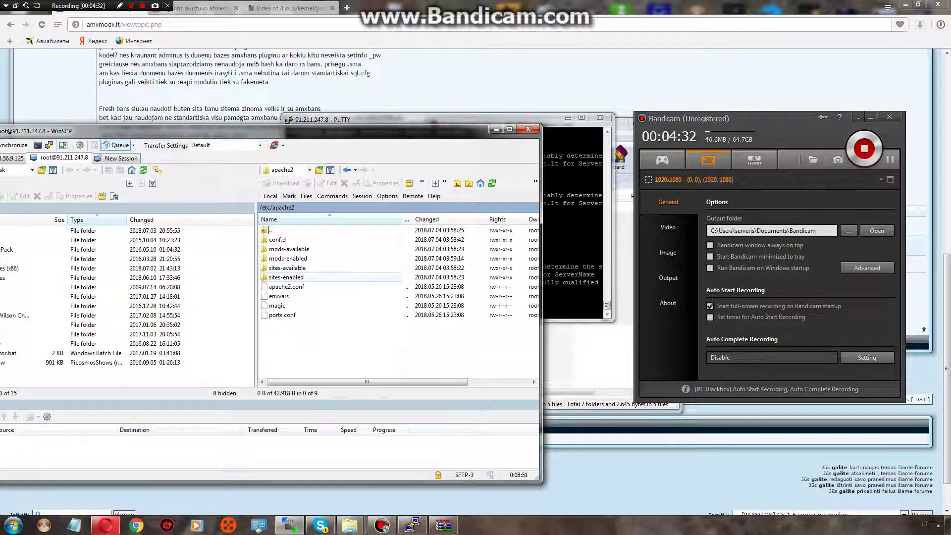
left_click(287, 268)
key("Down")
key("Return")
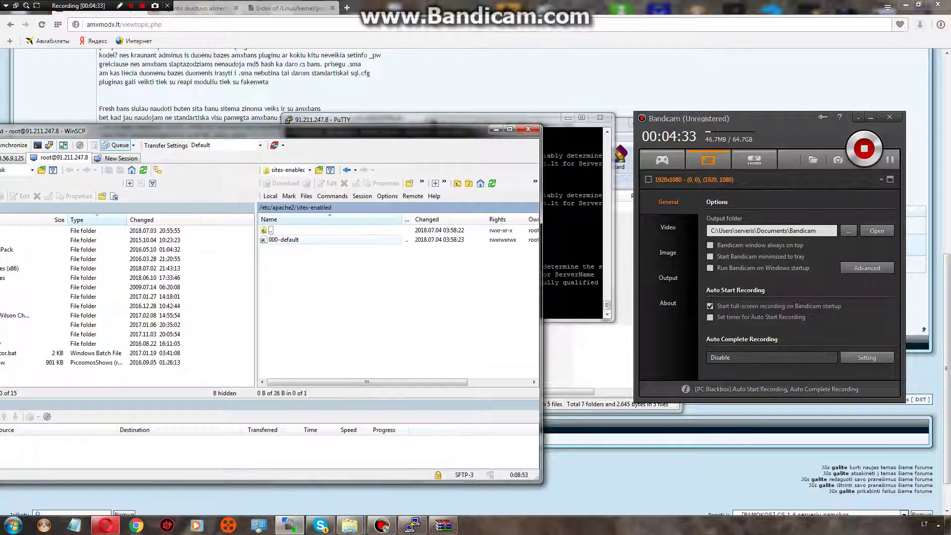
key("BackSpace")
key("Up")
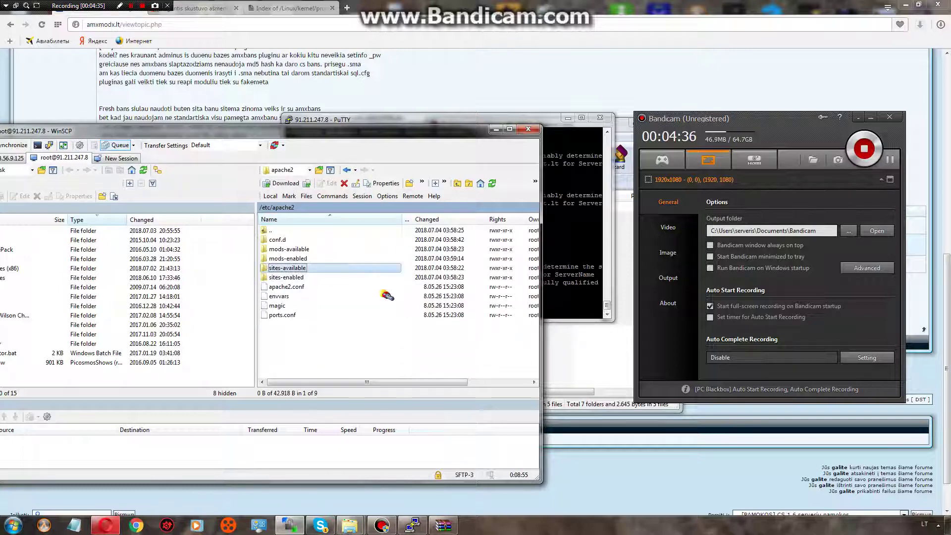
key("Return")
key("Down")
key("Return")
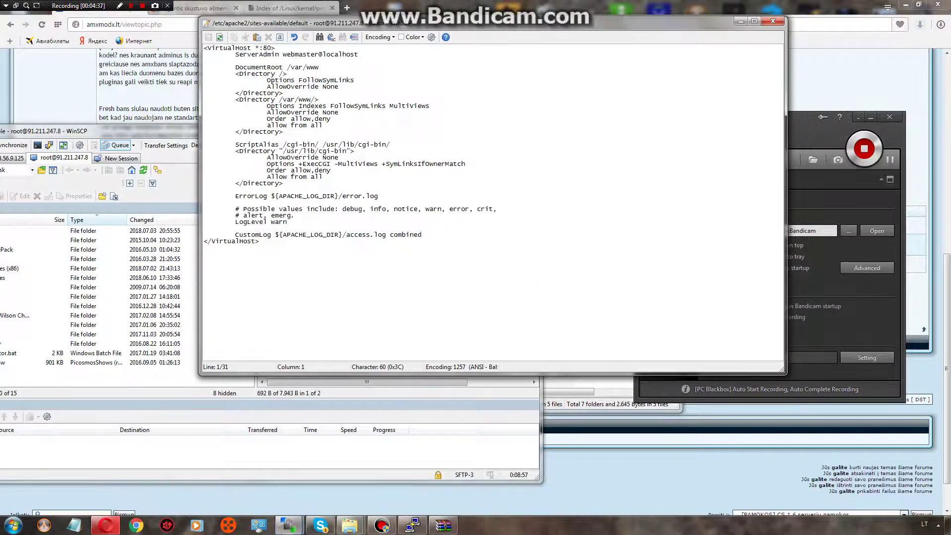
Change the first AllowOverride None to All and save the config.
left_click_drag(338, 112, 326, 86)
type("Alll")
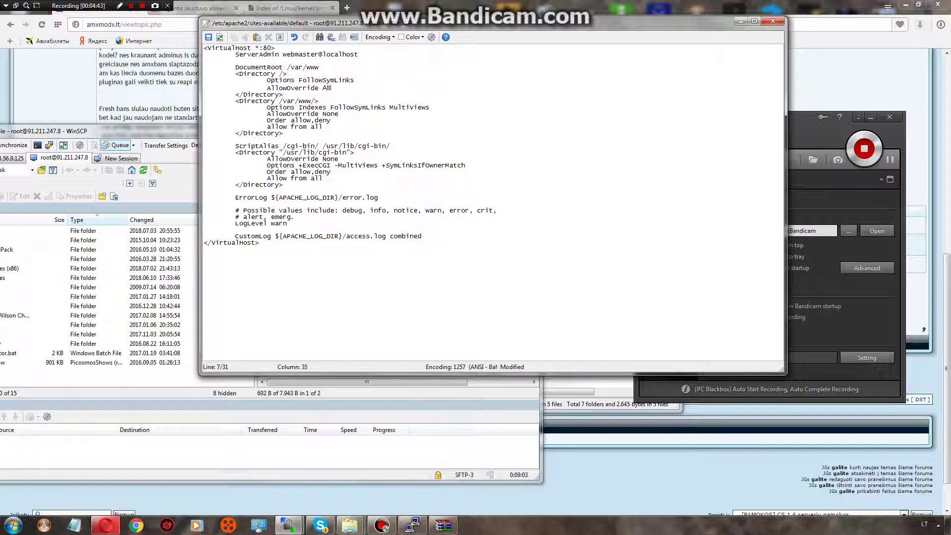
key("BackSpace")
key("ctrl+s")
Restart Apache with service apache2 restart.
key("alt+Tab")
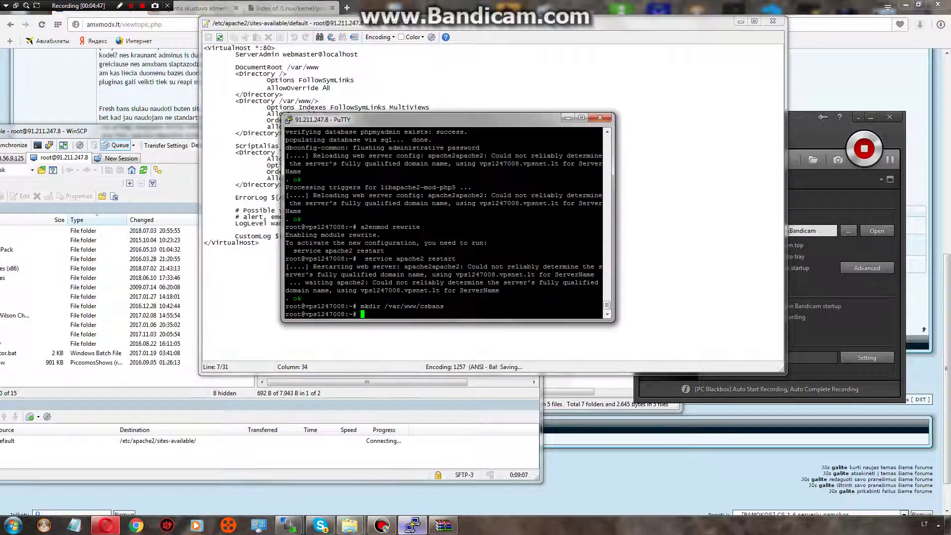
type("service apache2 restart")
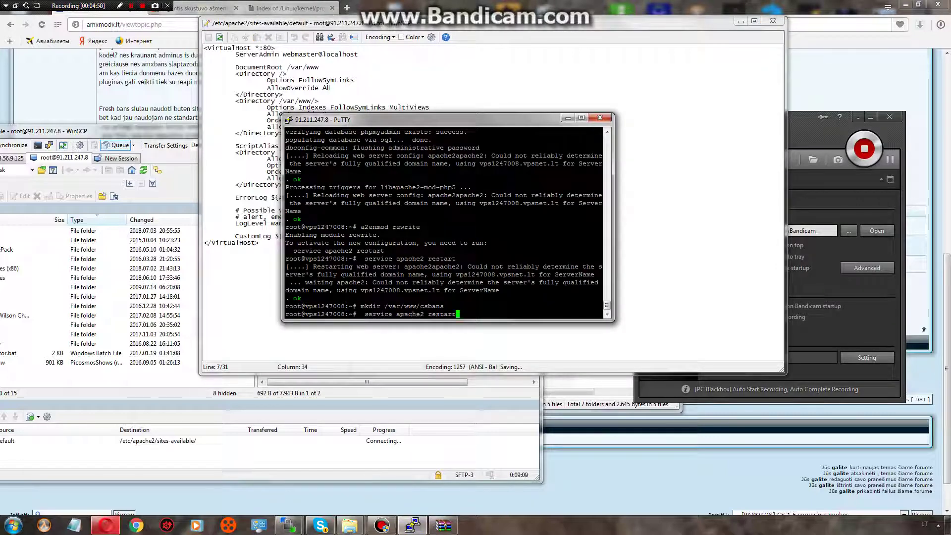
key("Return")
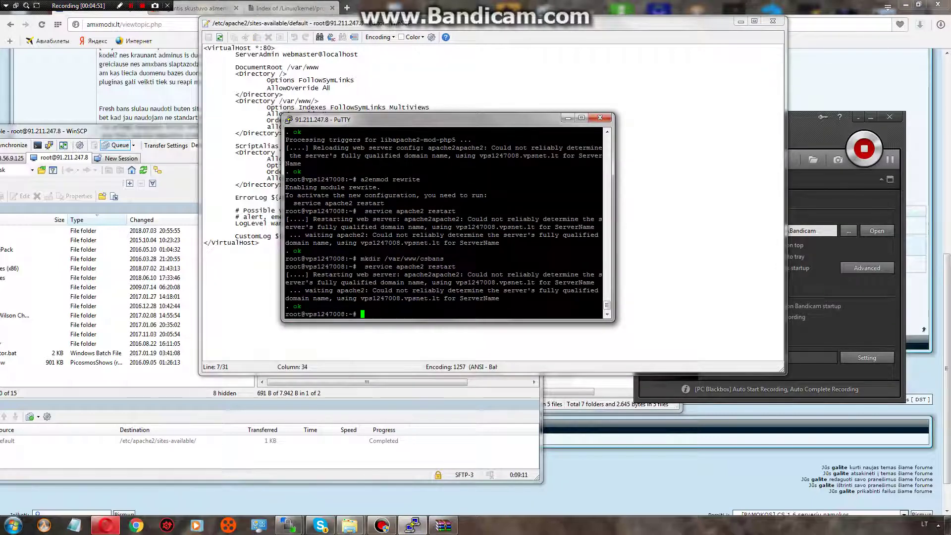
key("alt+Tab")
Load 91.211.247.8/csbans in a new tab and note the unwritable protected/runtime CException.
key("ctrl+t")
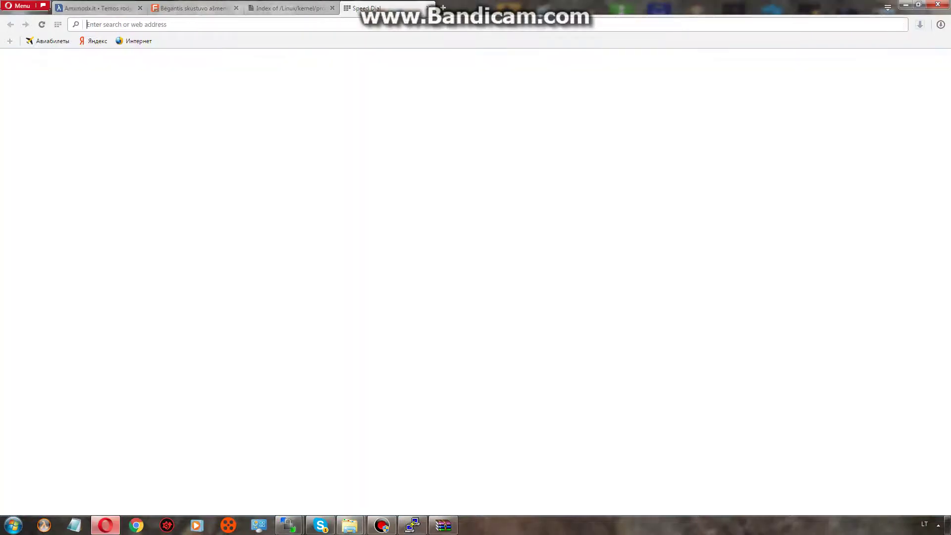
type("91.211.247.8/csbans/")
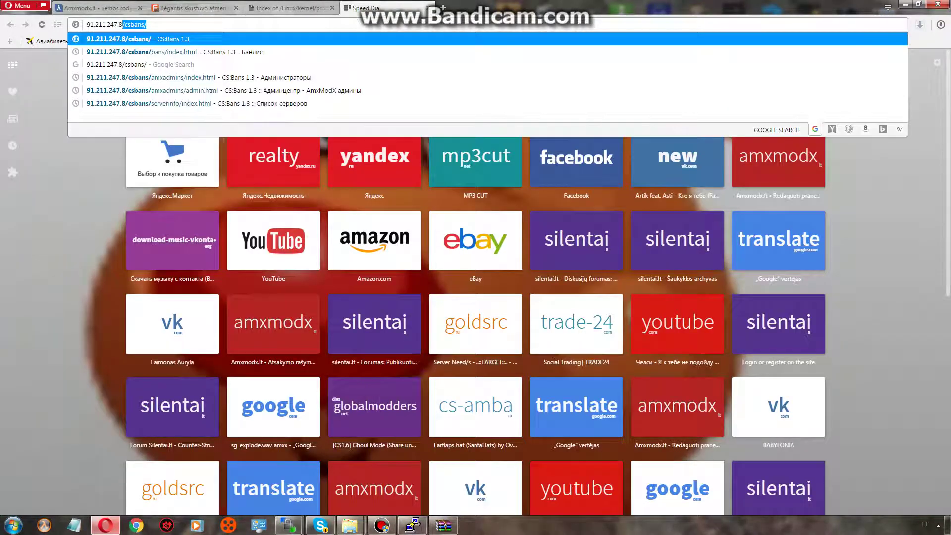
key("Return")
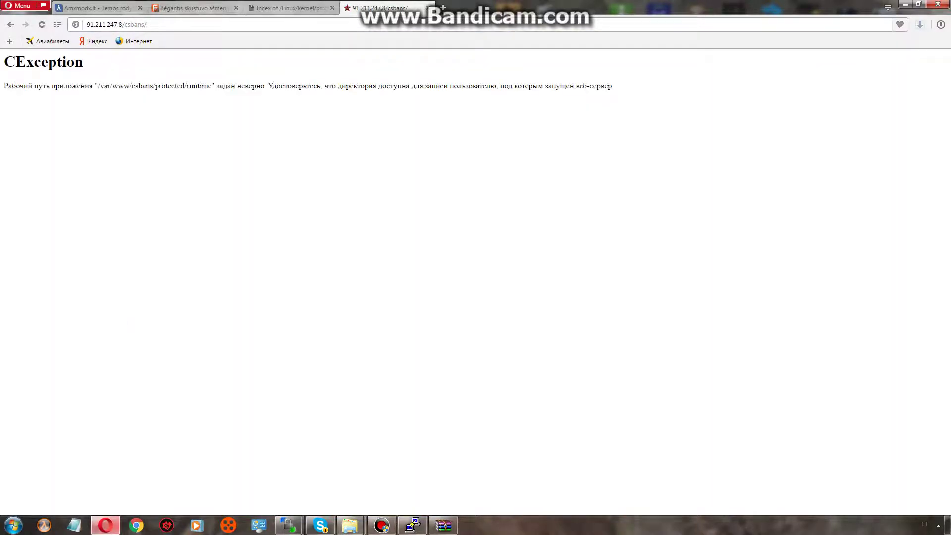
left_click_drag(183, 85, 212, 87)
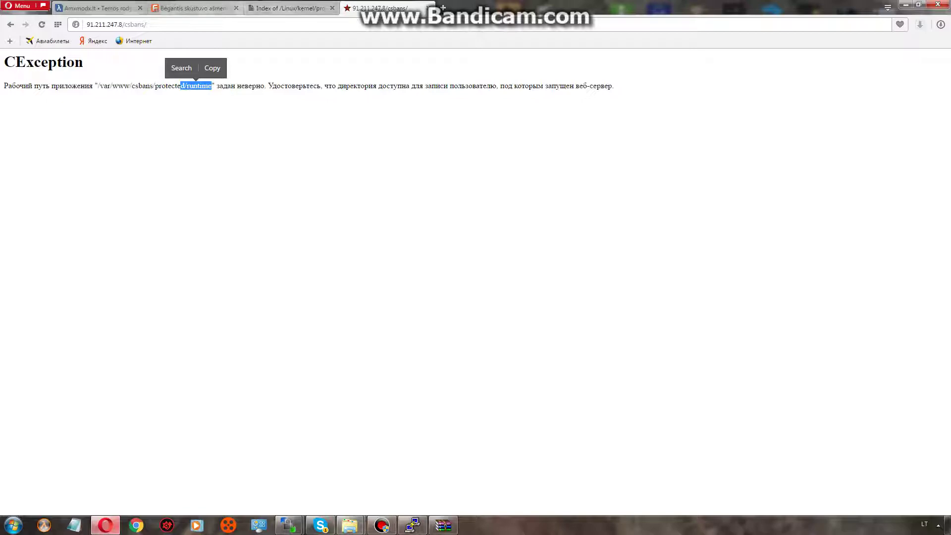
left_click(94, 8)
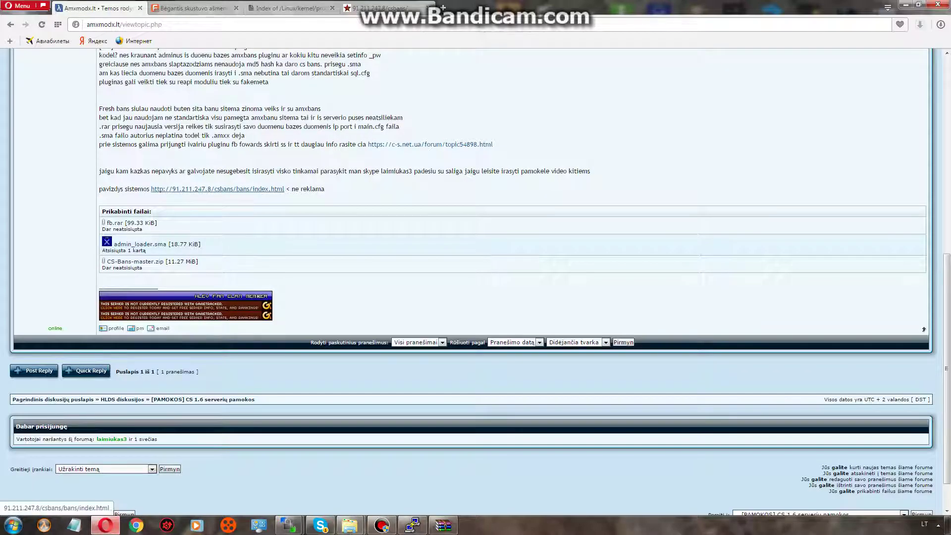
Run chmod -R 777 on /var/www/csbans/protected/runtime.
scroll(476, 281, "up", 8)
scroll(476, 282, "down", 3)
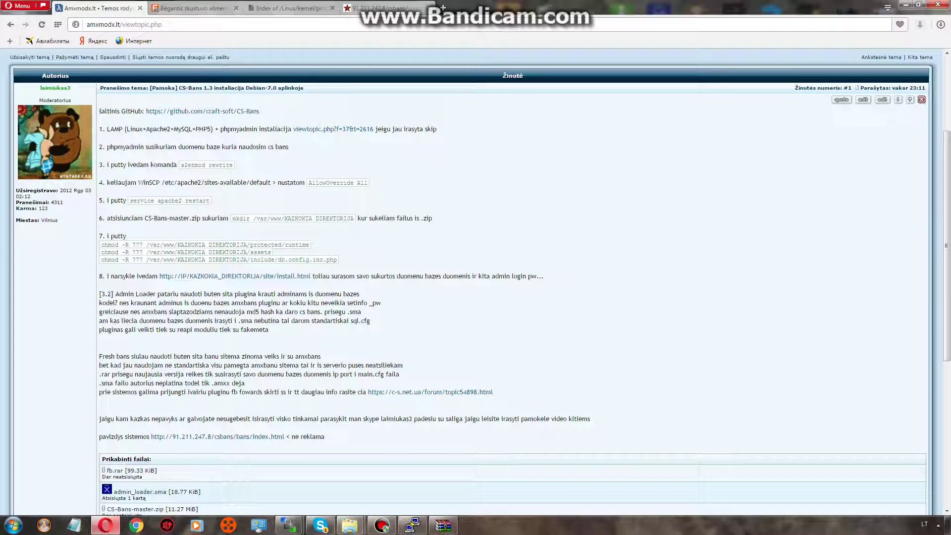
left_click_drag(309, 245, 101, 245)
right_click(101, 245)
left_click(122, 253)
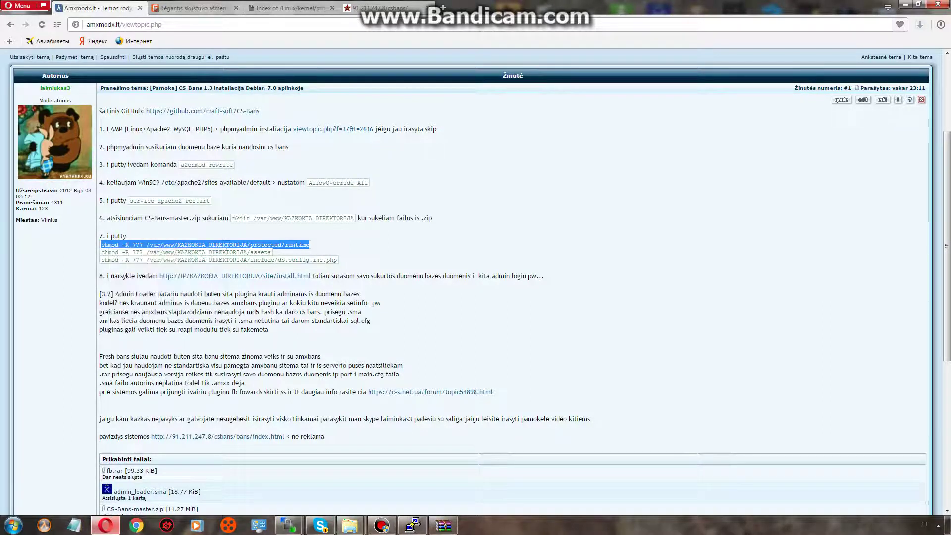
key("alt+Tab")
key("shift+Insert")
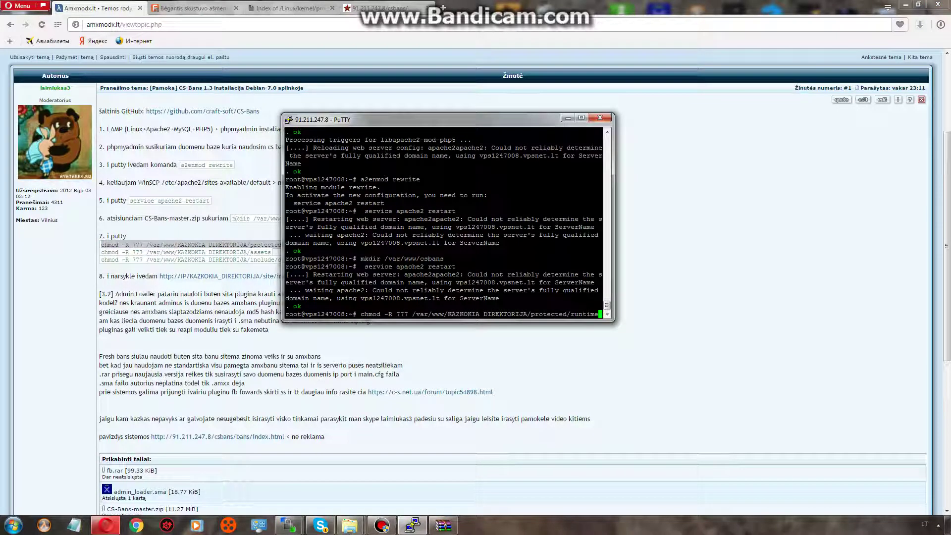
key("Left")
key("Left")
key("Left")
key("Left")
key("Left")
key("Left")
key("Left")
key("Left")
key("Left")
key("Left")
key("Left")
key("Left")
key("Left")
key("Left")
key("Left")
key("Left")
key("BackSpace")
key("BackSpace")
key("BackSpace")
key("BackSpace")
key("BackSpace")
key("BackSpace")
key("BackSpace")
key("BackSpace")
key("BackSpace")
key("BackSpace")
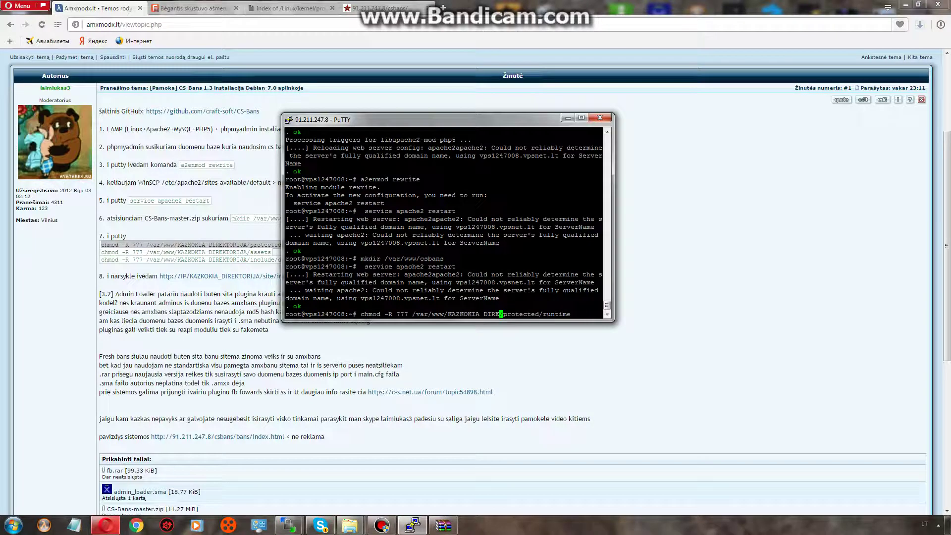
key("BackSpace")
key("BackSpace")
key("BackSpace")
key("BackSpace")
key("BackSpace")
key("BackSpace")
key("BackSpace")
key("BackSpace")
key("BackSpace")
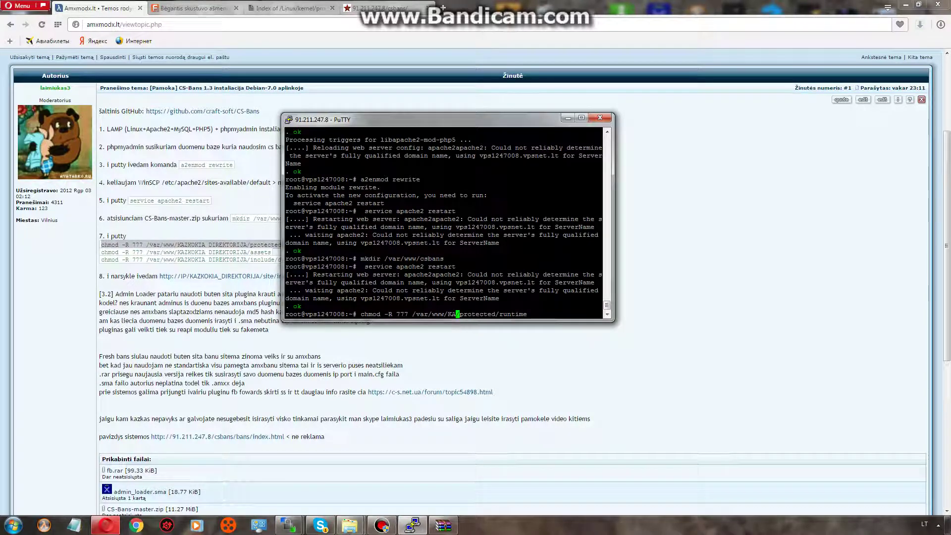
key("BackSpace")
type("csbans")
key("Return")
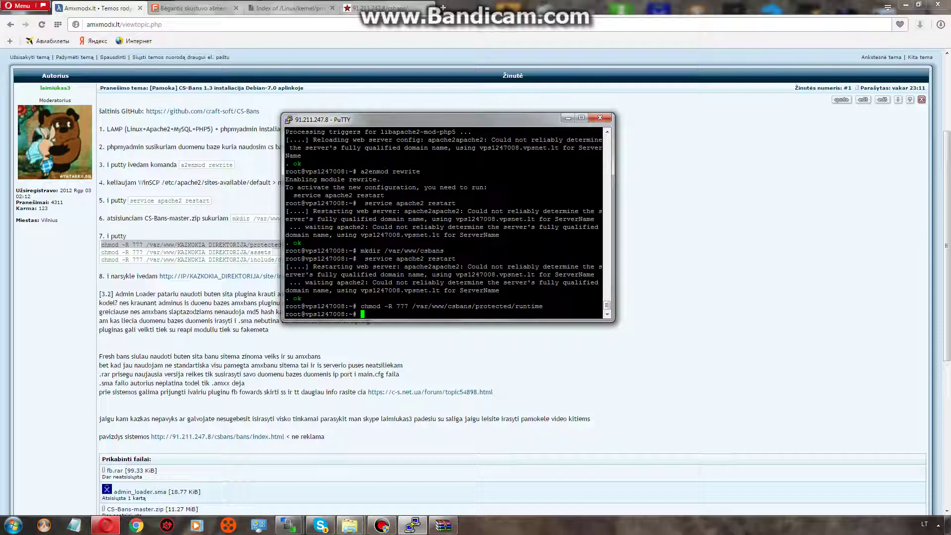
Run chmod -R 777 on /var/www/csbans/assets.
key("alt+Tab")
left_click_drag(101, 252, 271, 252)
right_click(267, 254)
left_click(290, 285)
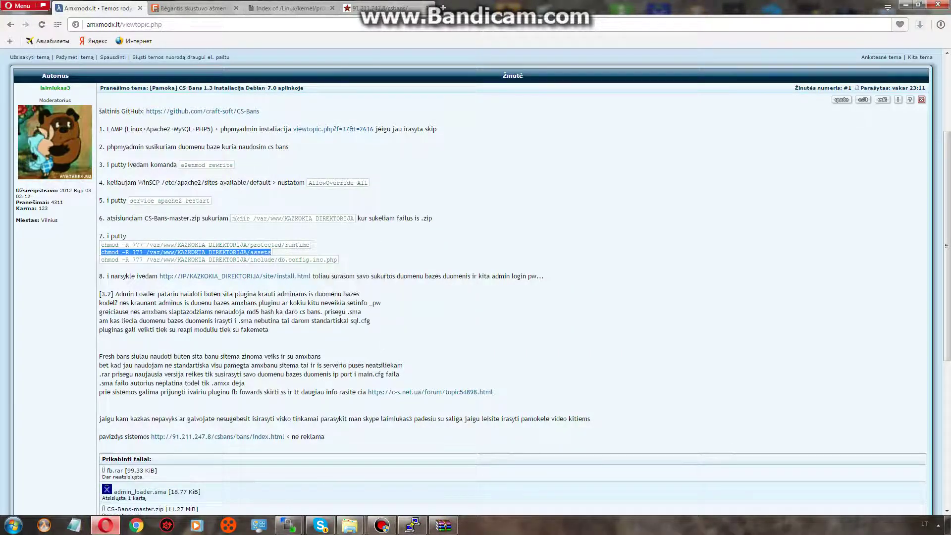
key("alt+Tab")
key("shift+Insert")
key("Left")
key("Left")
key("Left")
key("Left")
key("Left")
key("Left")
key("Left")
key("Left")
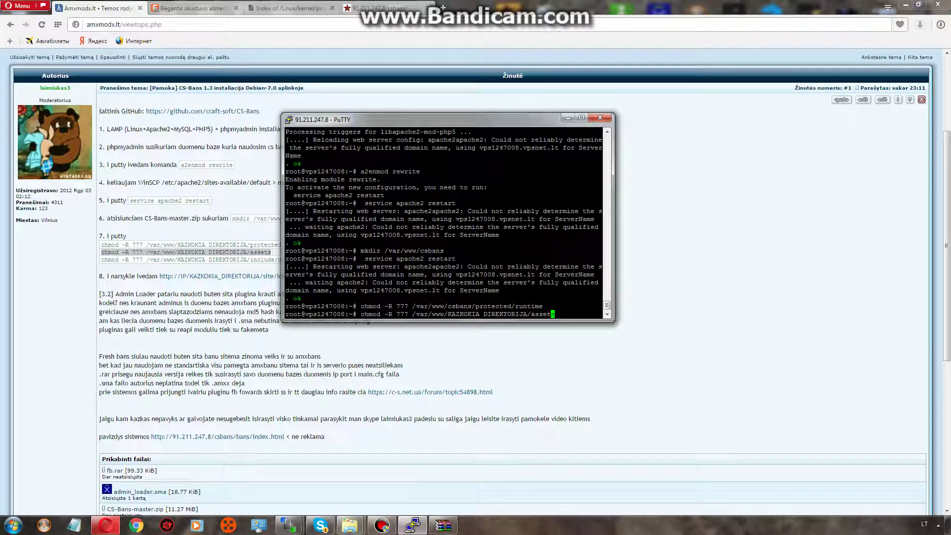
key("BackSpace")
key("BackSpace")
key("BackSpace")
key("BackSpace")
key("BackSpace")
key("BackSpace")
key("BackSpace")
key("BackSpace")
key("BackSpace")
key("BackSpace")
key("BackSpace")
key("BackSpace")
key("BackSpace")
key("BackSpace")
key("BackSpace")
key("BackSpace")
key("BackSpace")
key("BackSpace")
key("BackSpace")
key("BackSpace")
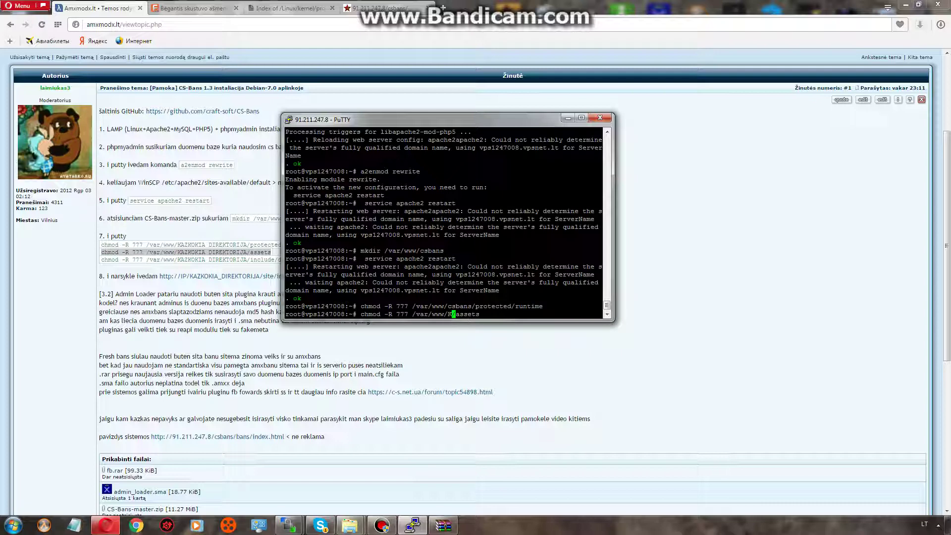
type("csbans")
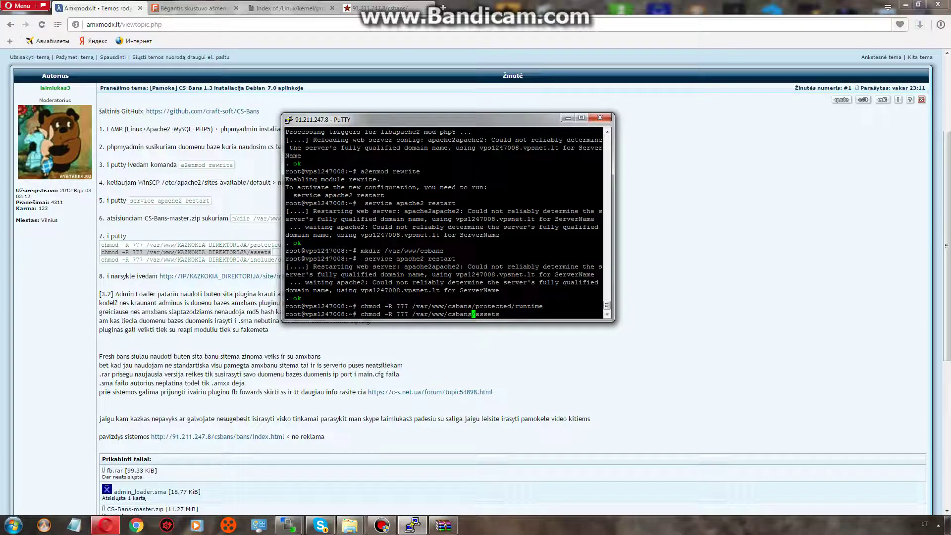
key("Return")
Run chmod -R 777 on /var/www/csbans/include/db.config.inc.php.
key("alt+Tab")
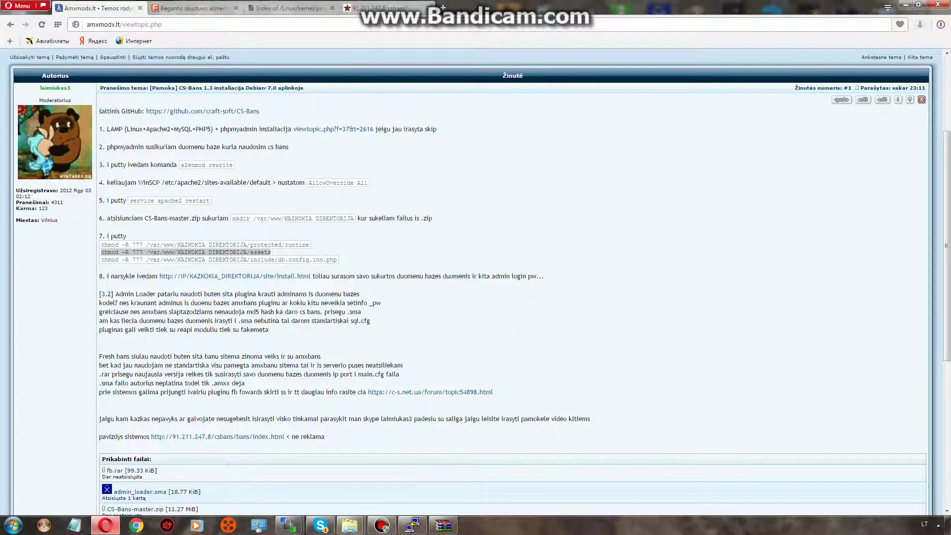
left_click_drag(337, 260, 101, 259)
right_click(106, 259)
left_click(122, 292)
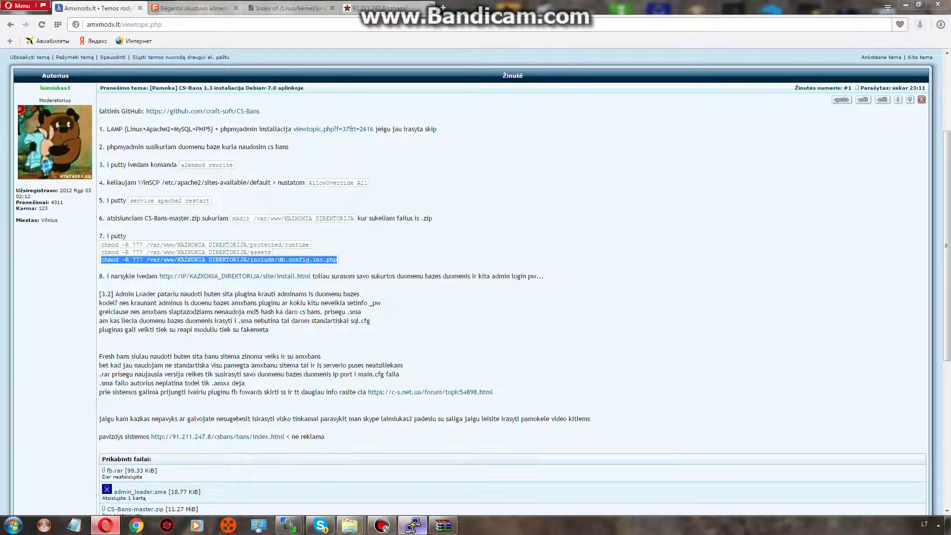
key("alt+Tab")
key("shift+Insert")
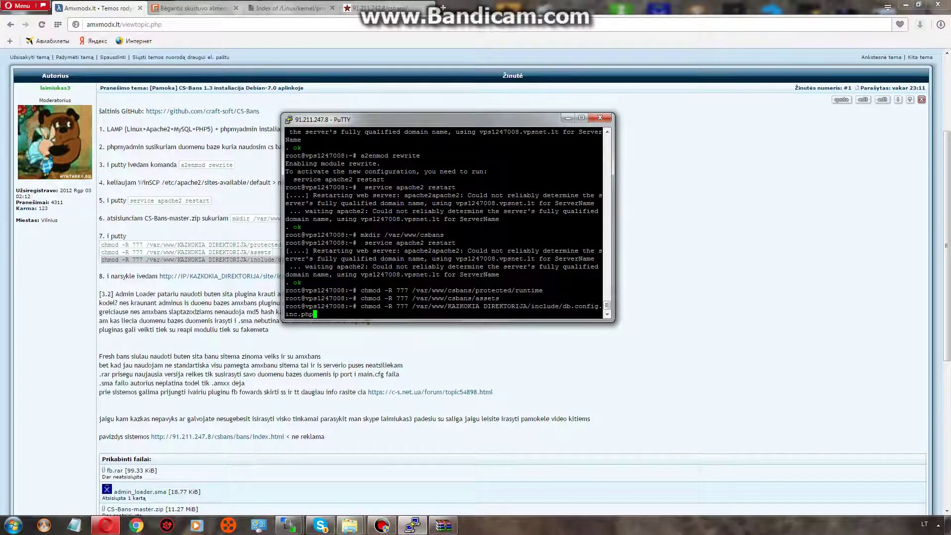
key("Left")
key("Left")
key("Left")
key("Left")
key("Left")
key("Left")
key("Left")
key("Left")
key("Left")
key("Left")
key("Left")
key("Left")
key("Left")
key("Left")
key("Left")
key("Left")
key("Left")
key("Left")
key("Left")
key("Left")
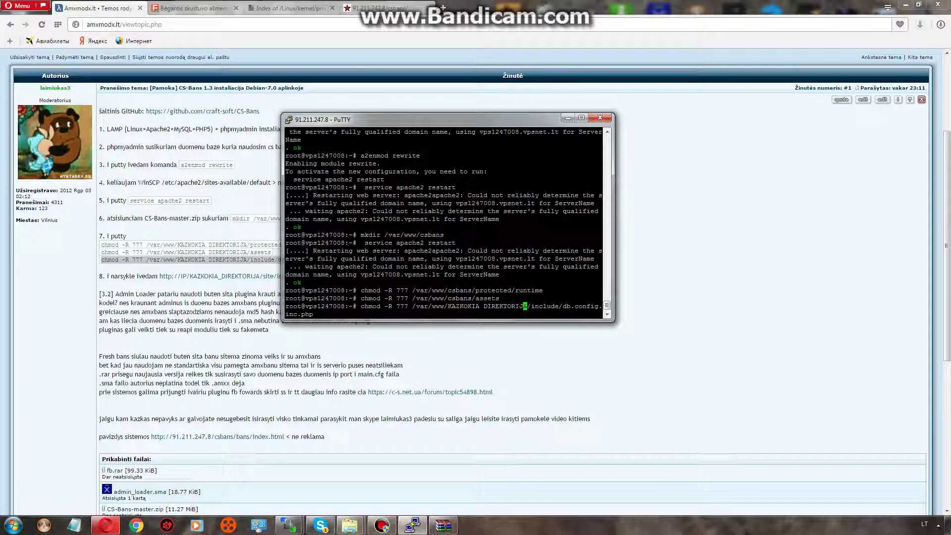
key("BackSpace")
key("BackSpace")
key("BackSpace")
key("BackSpace")
key("BackSpace")
key("BackSpace")
key("BackSpace")
key("BackSpace")
key("BackSpace")
key("BackSpace")
key("BackSpace")
key("BackSpace")
key("BackSpace")
key("BackSpace")
key("BackSpace")
key("BackSpace")
key("BackSpace")
key("BackSpace")
key("BackSpace")
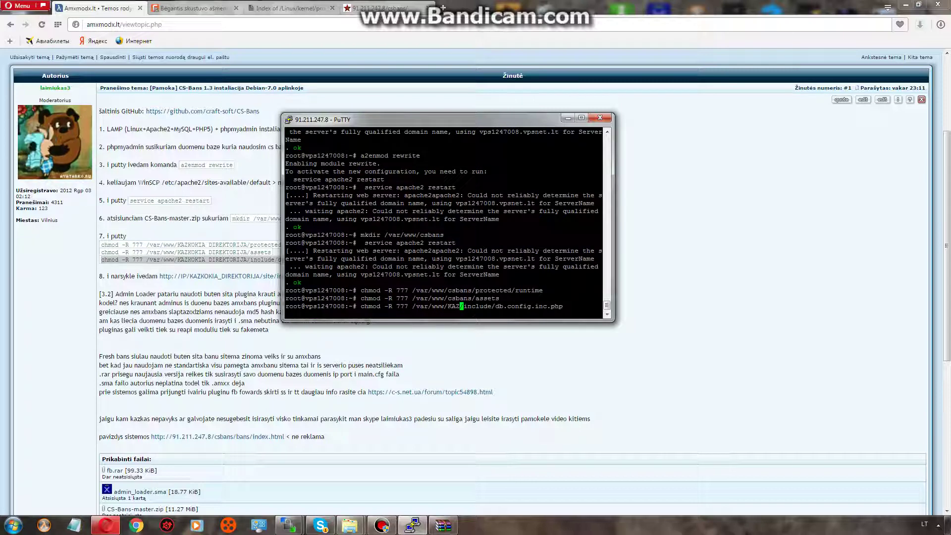
key("BackSpace")
type("csbans")
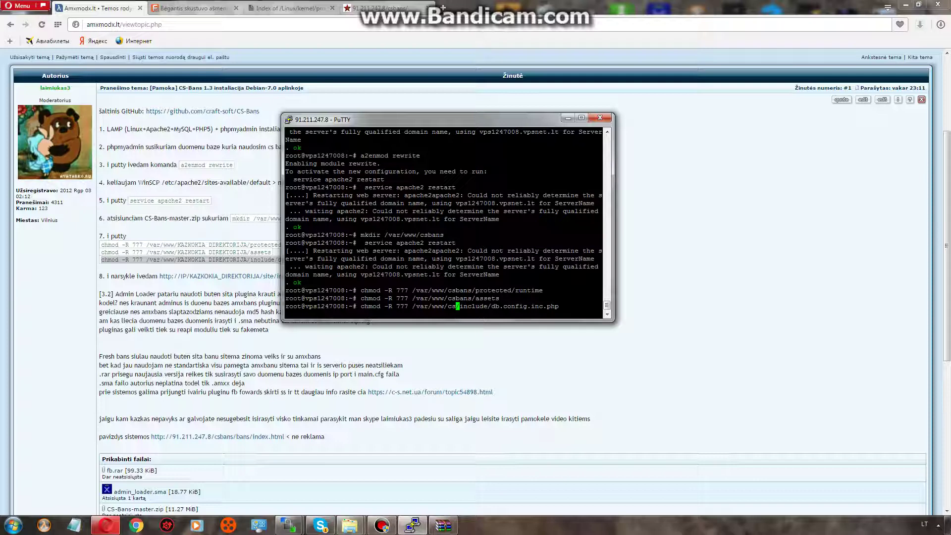
key("Return")
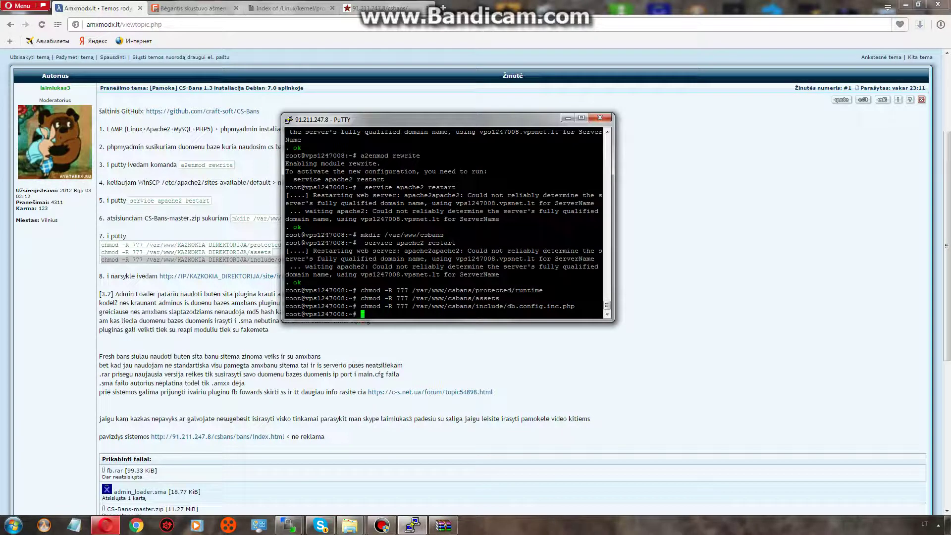
left_click(384, 8)
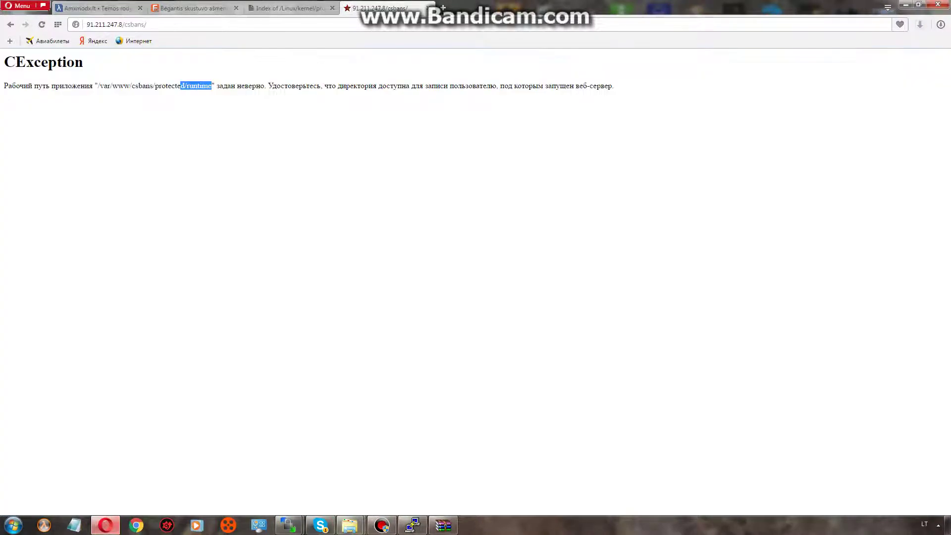
Reload the csbans page, now a 404 Not Found for /csbans/site/install.html.
key("F5")
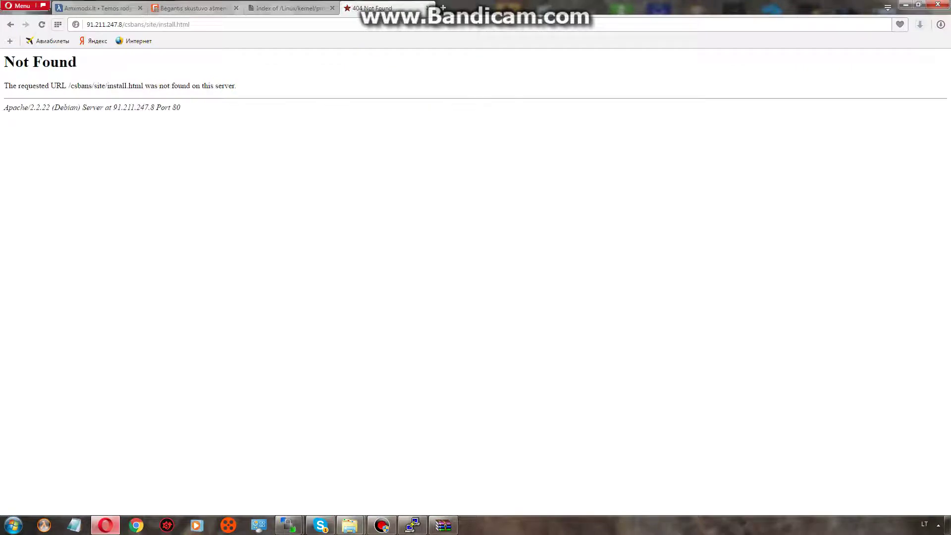
key("ctrl+l")
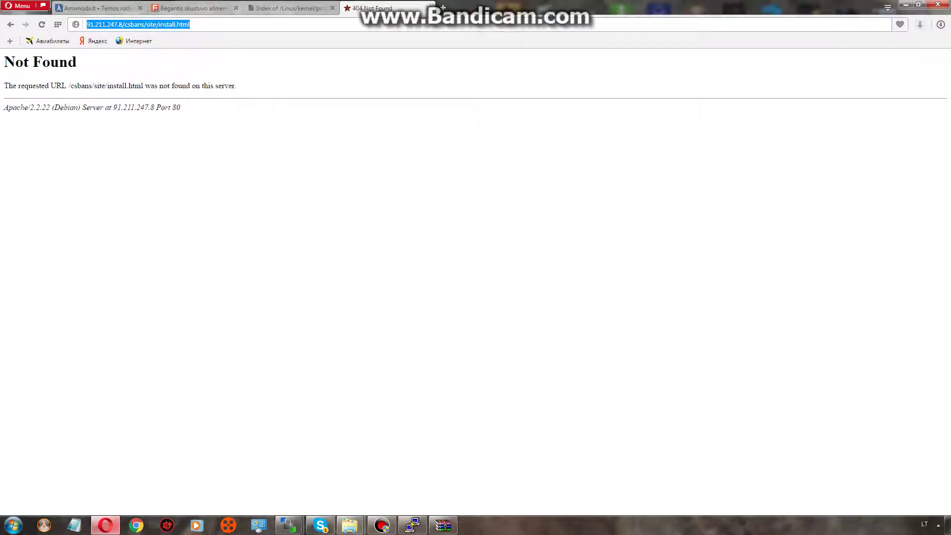
key("Return")
left_click_drag(231, 86, 41, 85)
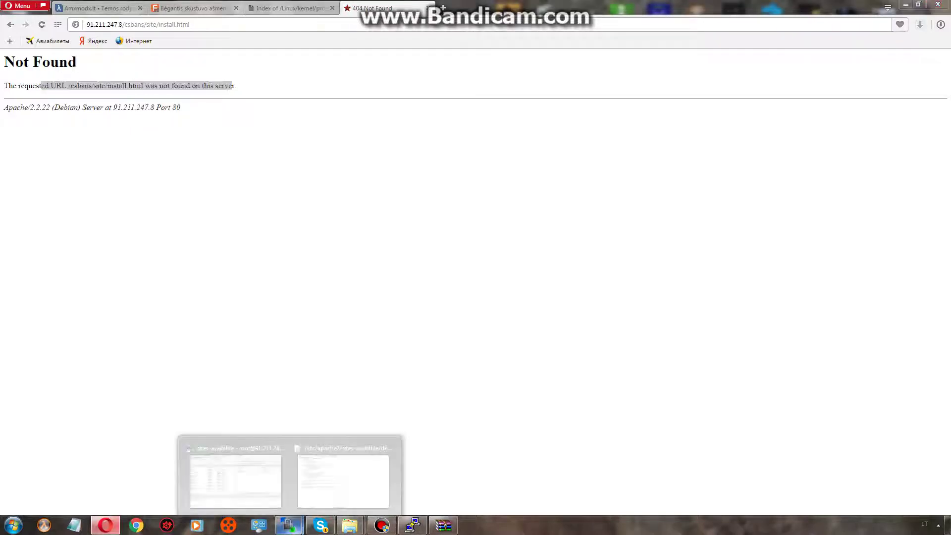
left_click(345, 471)
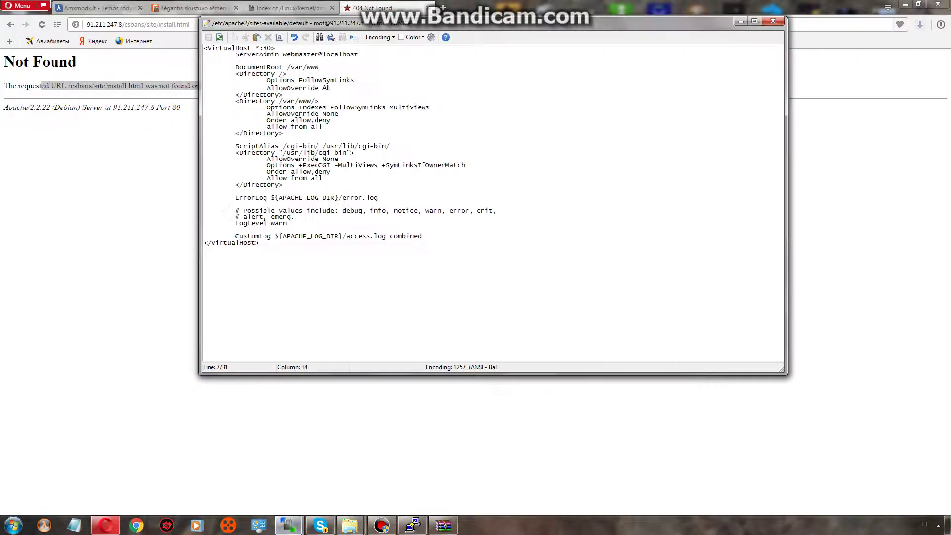
Set AllowOverride to All in the /var/www and cgi-bin blocks and save the file.
double_click(331, 114)
type("All")
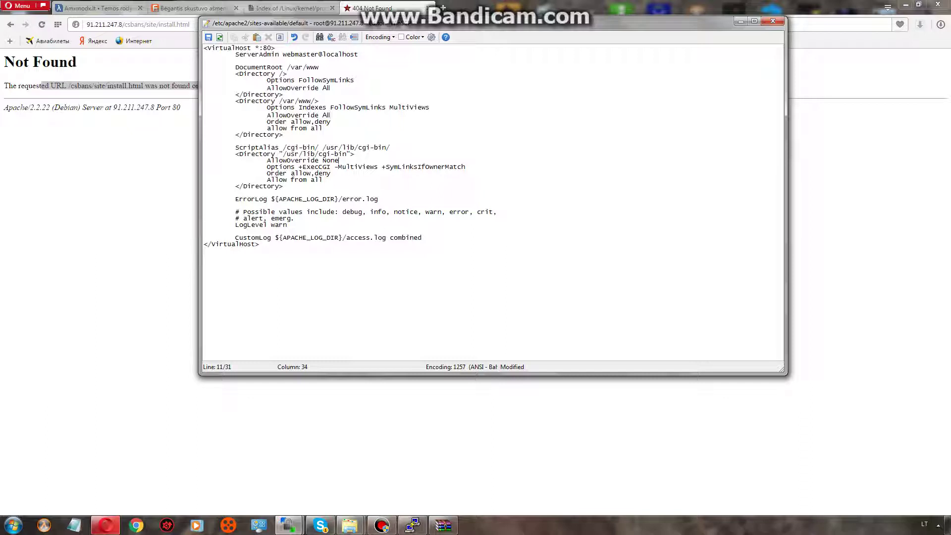
key("ctrl+shift+Left")
type("A")
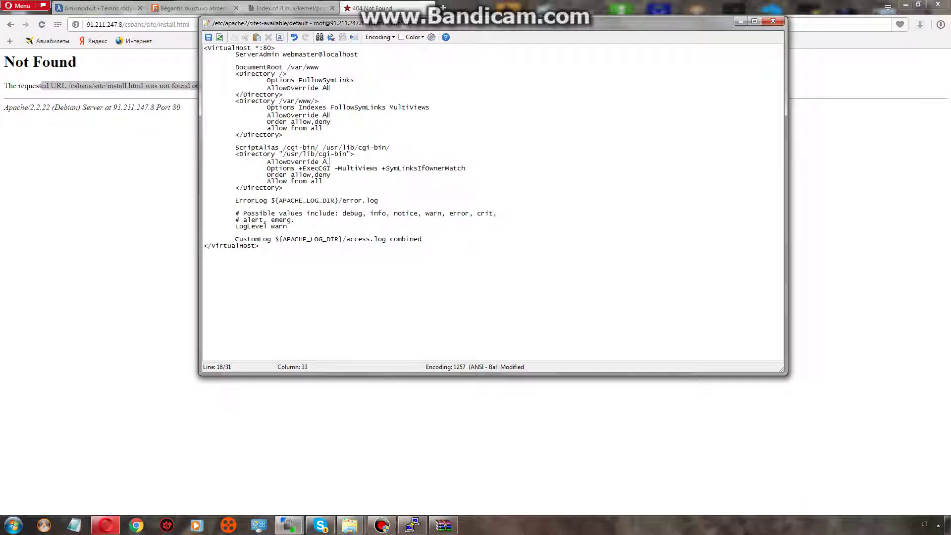
type("l")
key("BackSpace")
key("BackSpace")
type("ll")
key("ctrl+s")
key("alt+Tab")
key("Up")
key("Up")
key("Up")
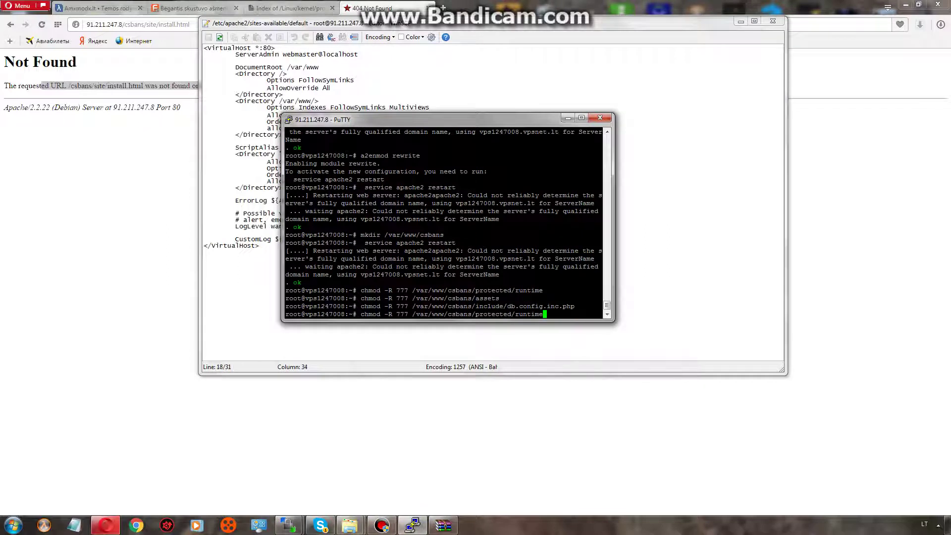
Rerun service apache2 restart and reload the browser to reach the CS:Bans 1.3 installer.
key("Up")
key("Return")
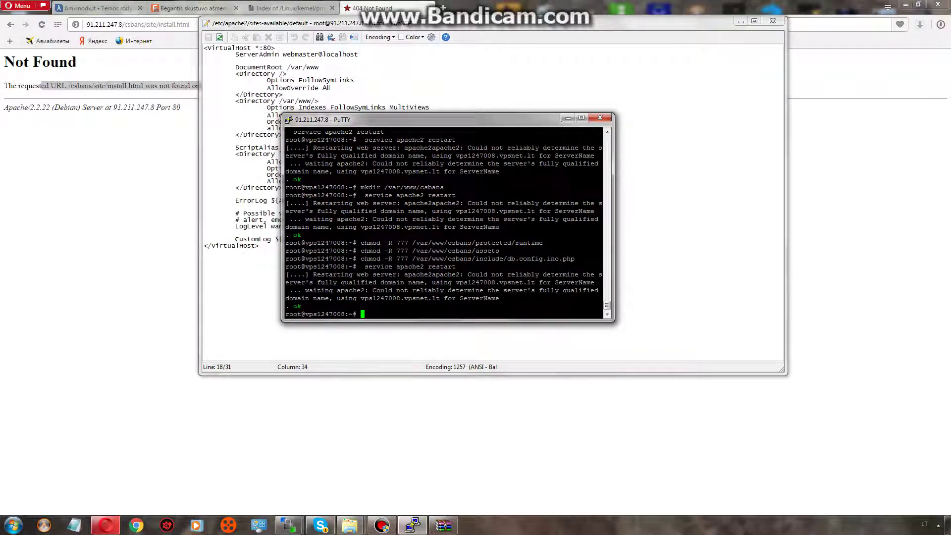
key("alt+Tab")
key("F5")
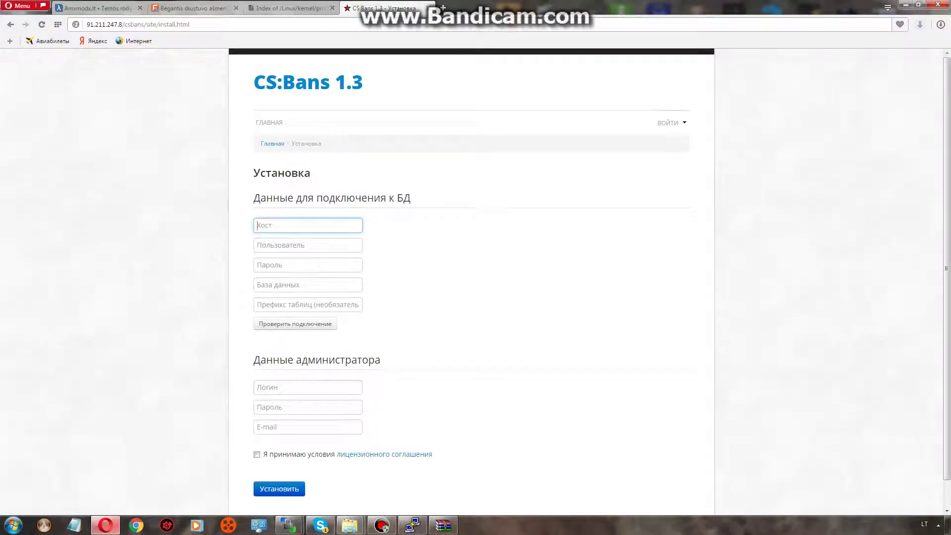
Open a spare blank tab, then select the installer path in the CS:Bans tab's address bar.
key("ctrl+t")
type("chmod -R 777 /var/www/KAZKOKIA DIREKTORIJA/include/db.config.inc.php")
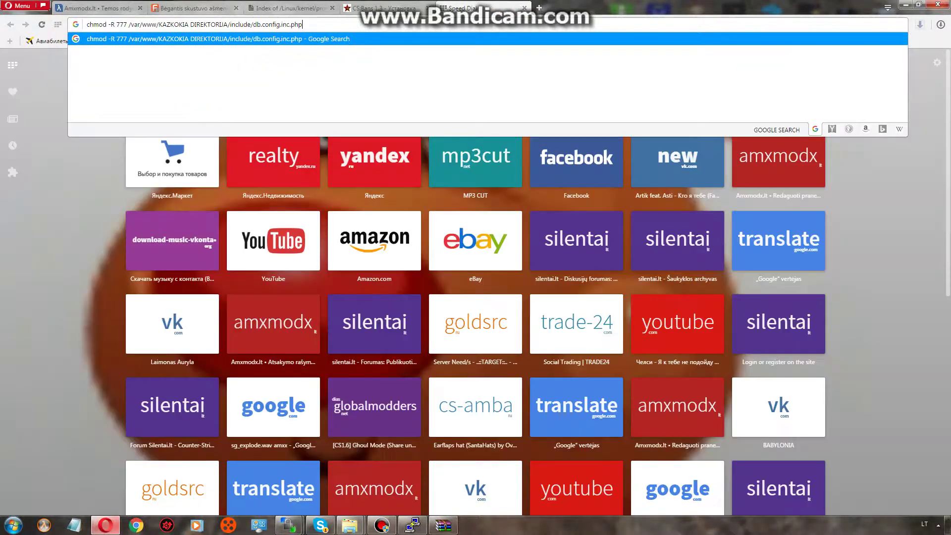
key("Escape")
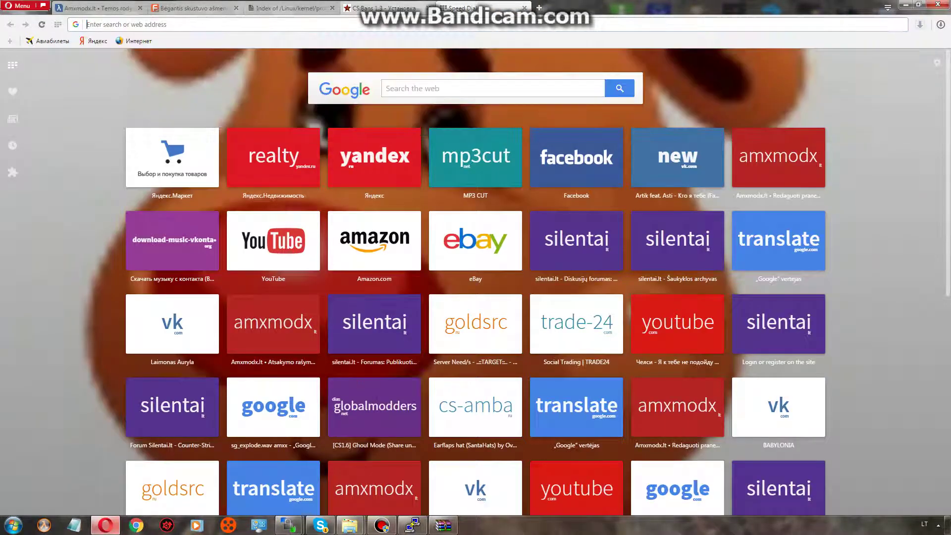
left_click(381, 8)
left_click_drag(190, 24, 123, 25)
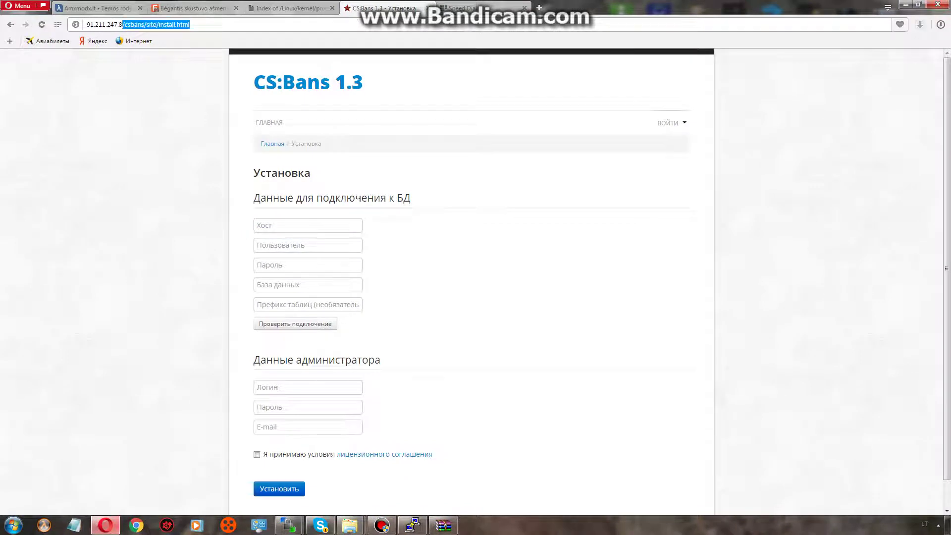
Load 91.211.247.8/phpmyadmin and log in as root with the saved username and its password.
type("/phpmyadmi")
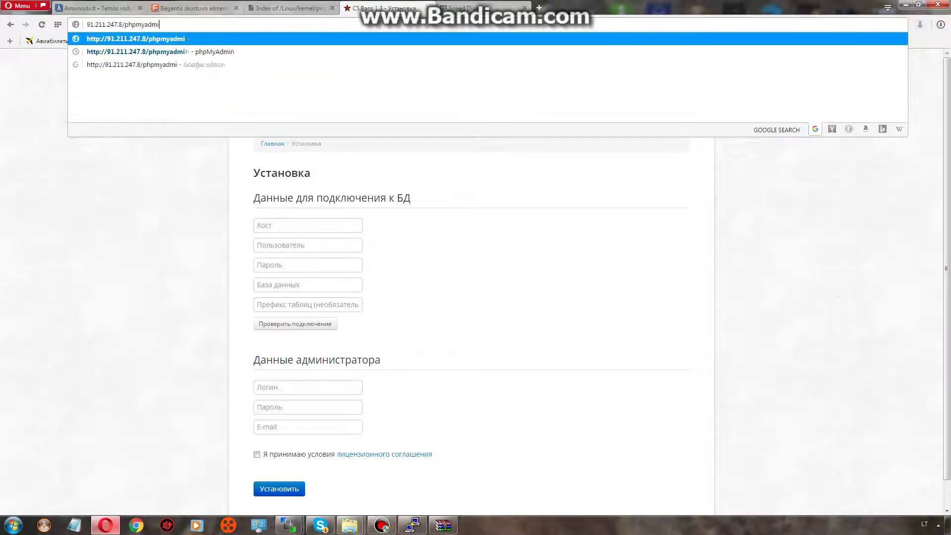
type("n")
key("Return")
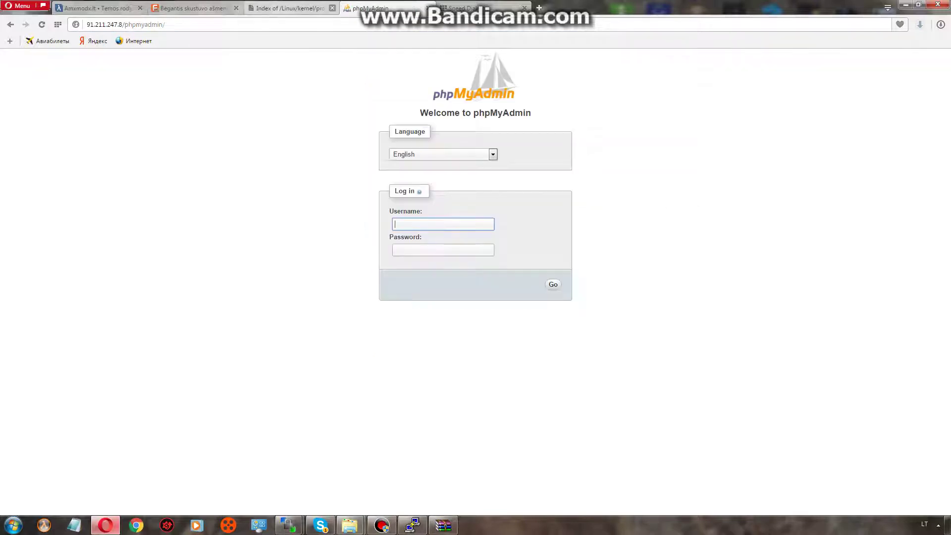
key("Down")
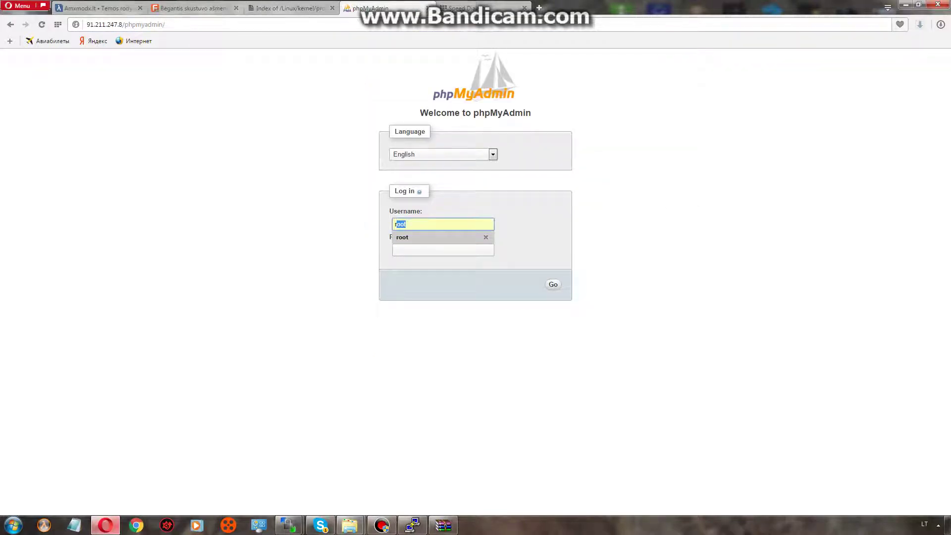
key("Return")
key("Tab")
type("*****")
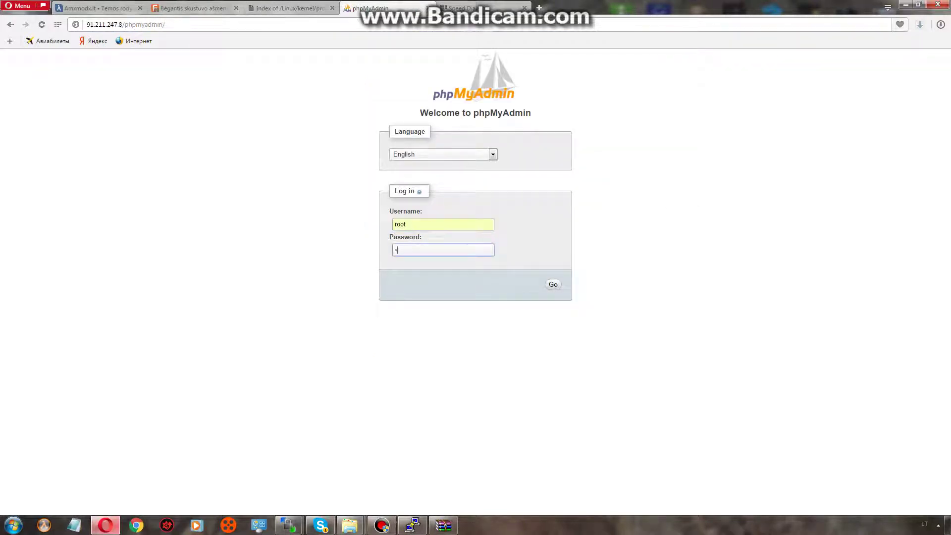
key("Return")
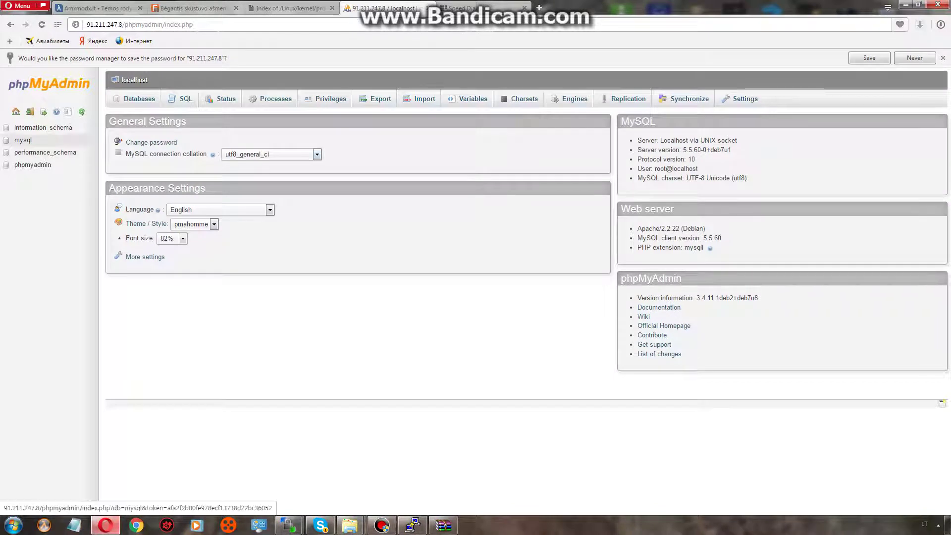
Create the silentai_grey database from the Databases list and open its empty structure page.
left_click(22, 140)
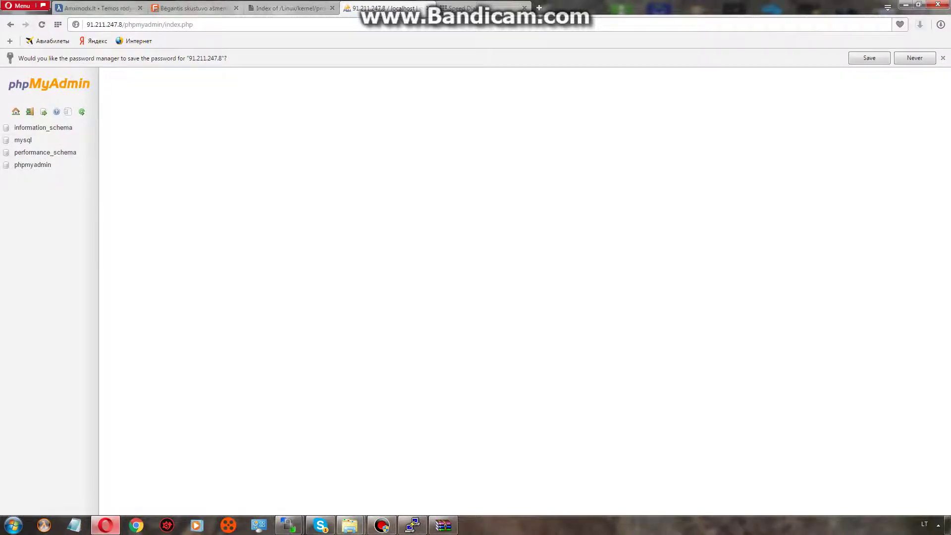
left_click(171, 173)
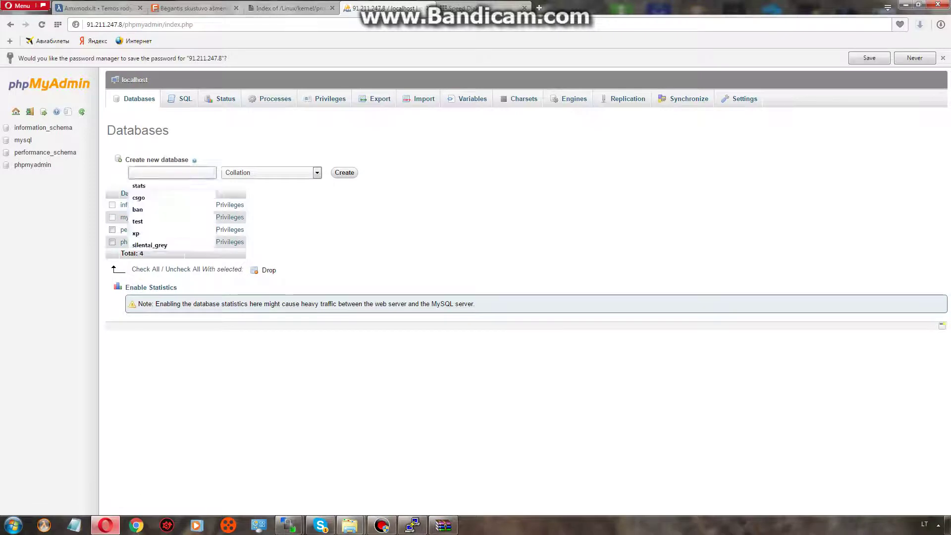
type("s")
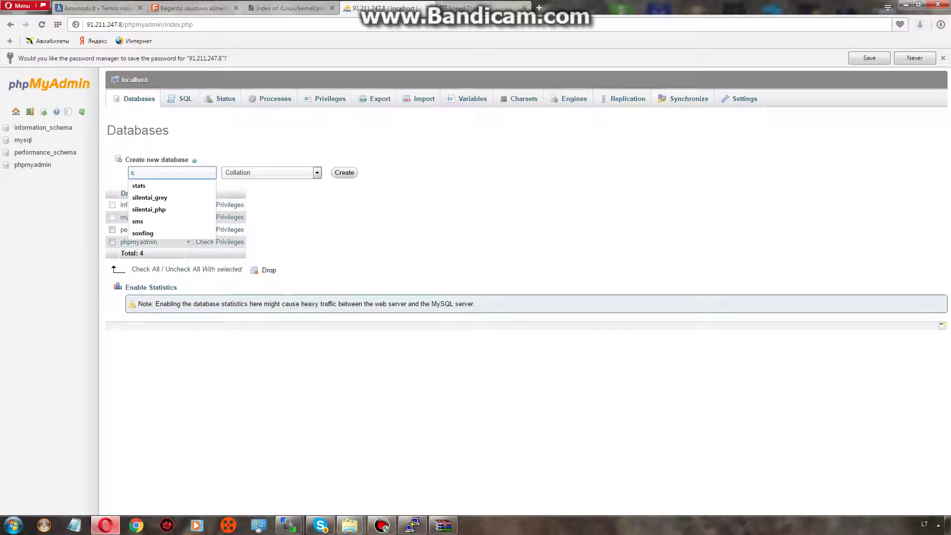
key("Down")
key("Down")
key("Return")
key("Return")
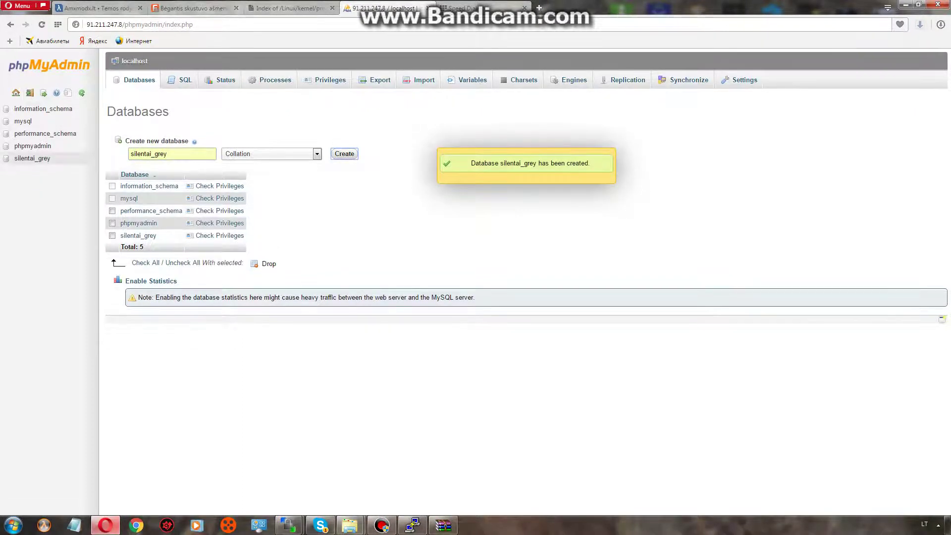
left_click(33, 158)
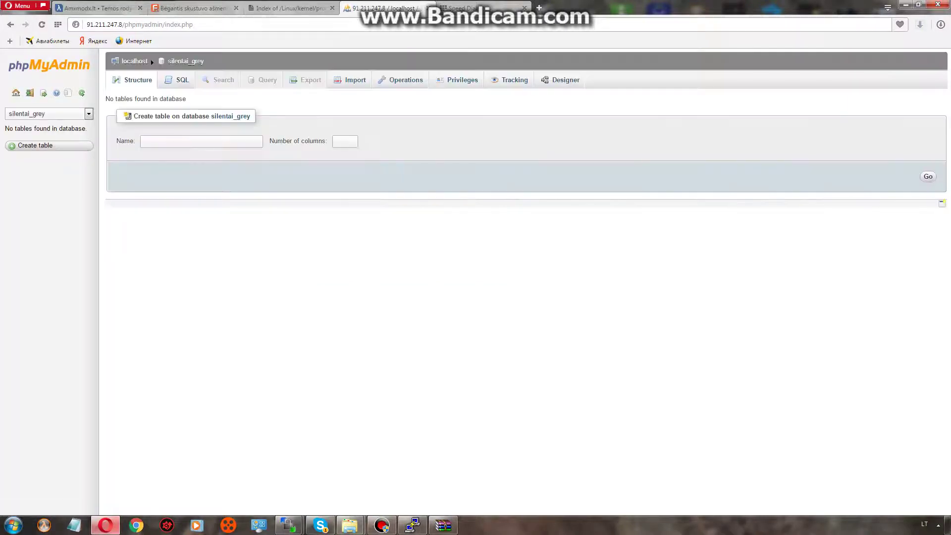
left_click(458, 79)
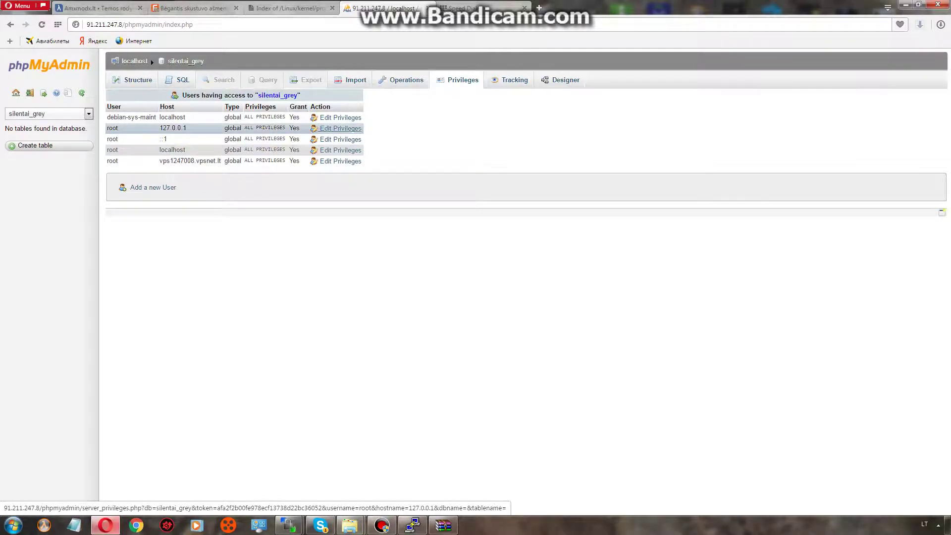
left_click(341, 128)
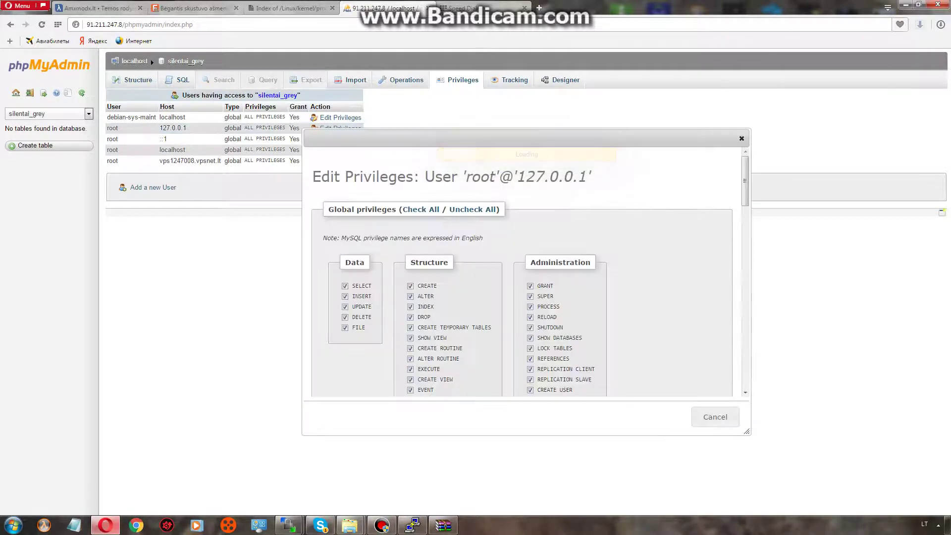
scroll(525, 272, "down", 10)
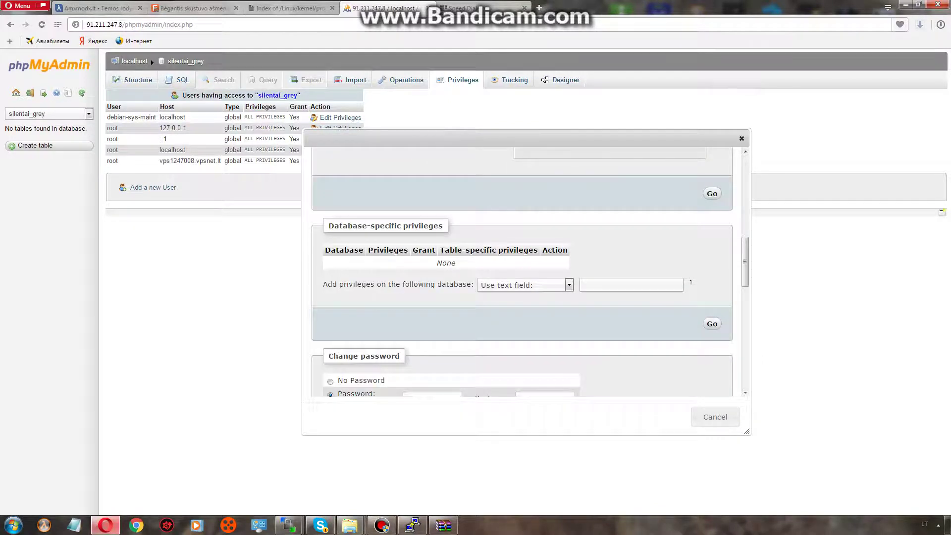
scroll(522, 272, "down", 2)
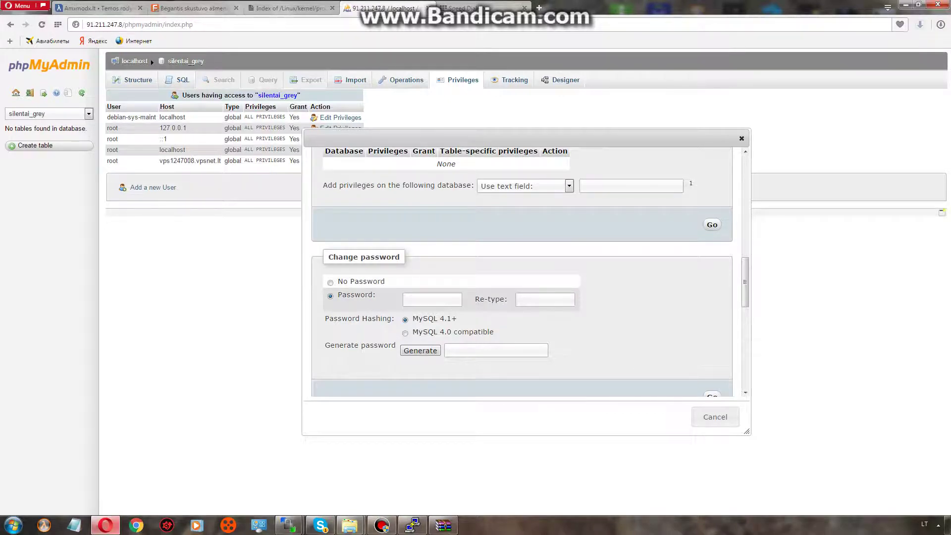
Enter the new root password in both password fields and submit the change.
left_click(432, 299)
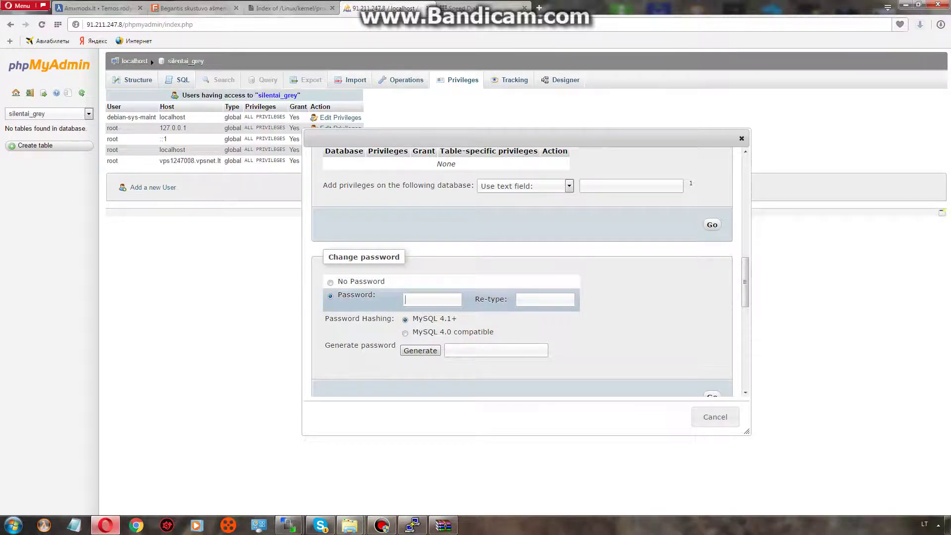
type("123")
key("ctrl+a")
key("BackSpace")
type("123456")
left_click(545, 299)
type("123456")
scroll(523, 273, "down", 2)
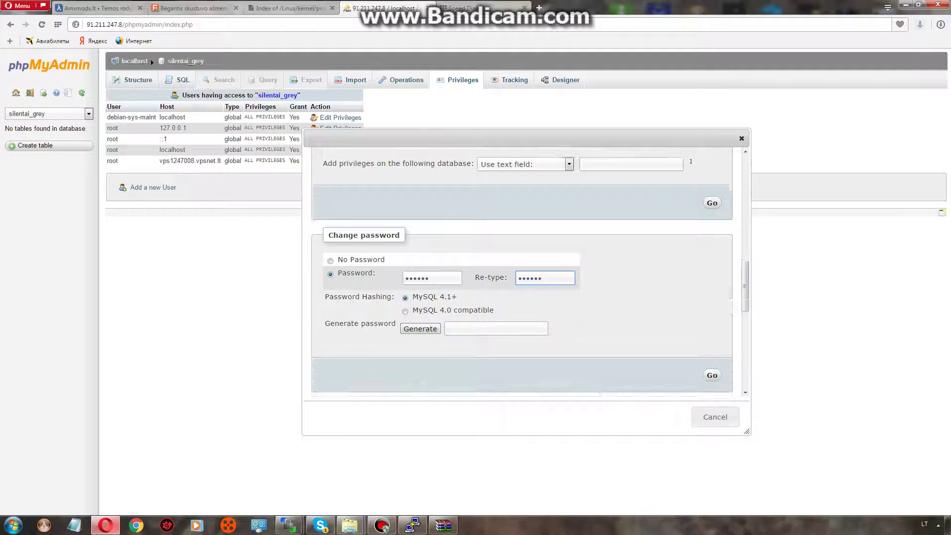
key("Return")
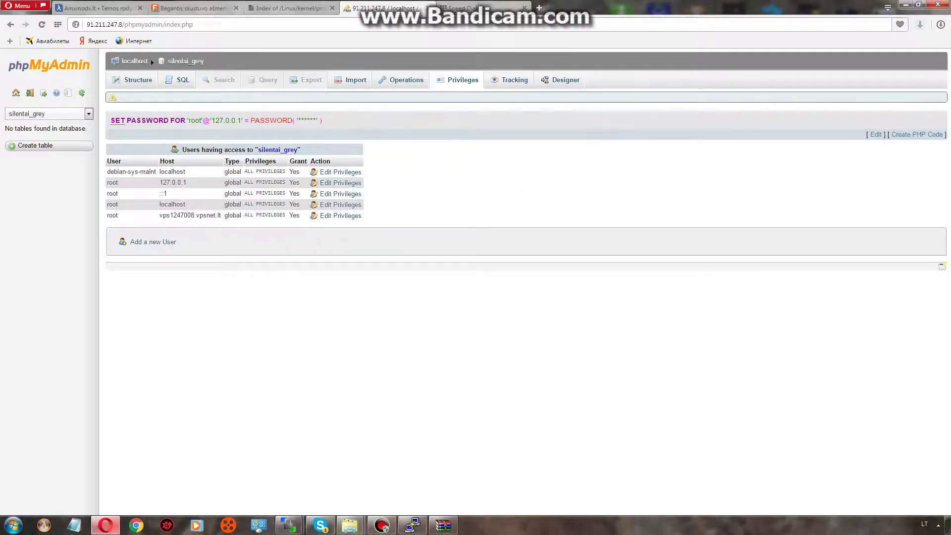
Trim the address back to the server IP and load 91.211.247.8/csbans to reach the CS:Bans 1.3 installer.
left_click_drag(295, 120, 321, 121)
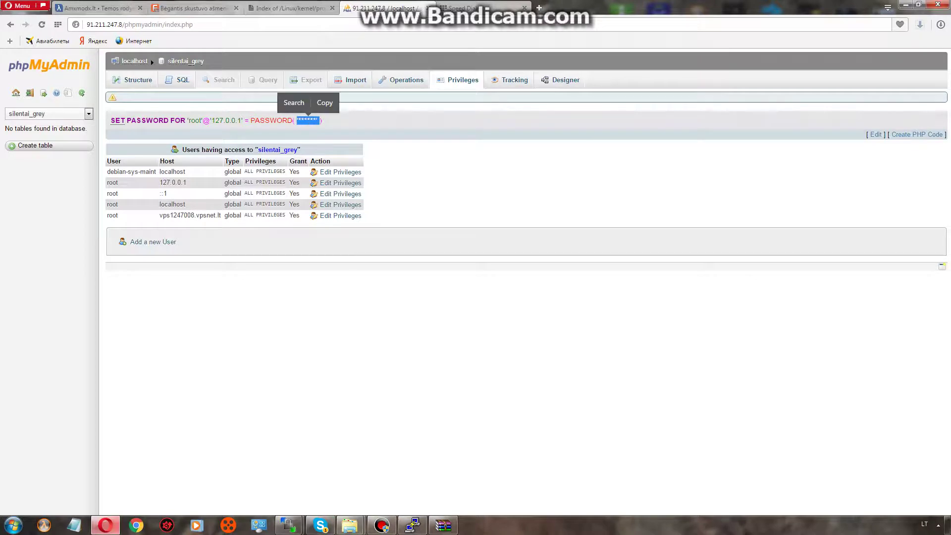
left_click_drag(137, 24, 250, 25)
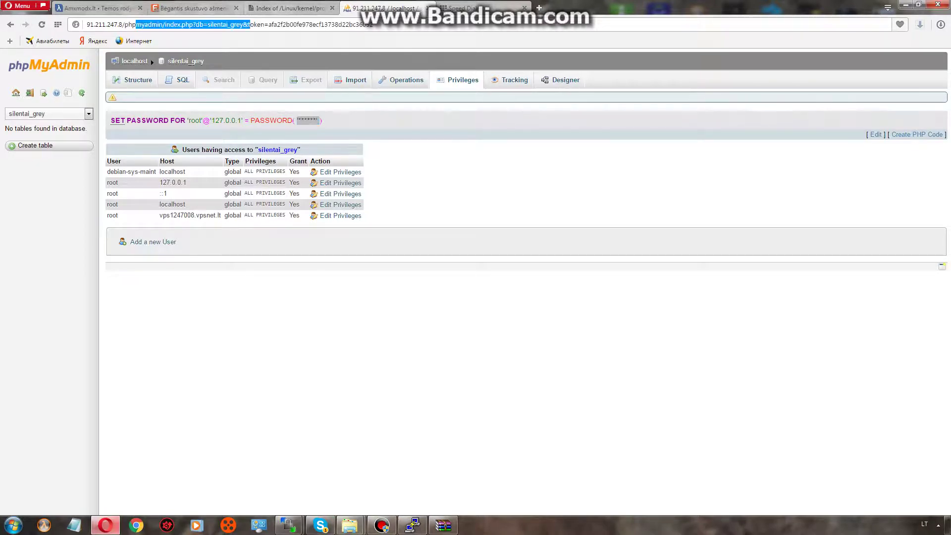
left_click_drag(125, 24, 373, 24)
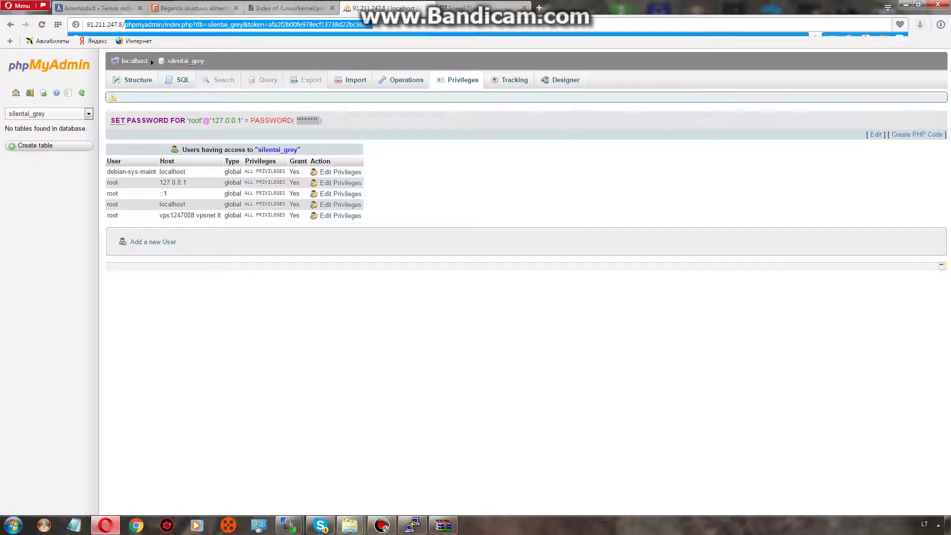
key("BackSpace")
key("Return")
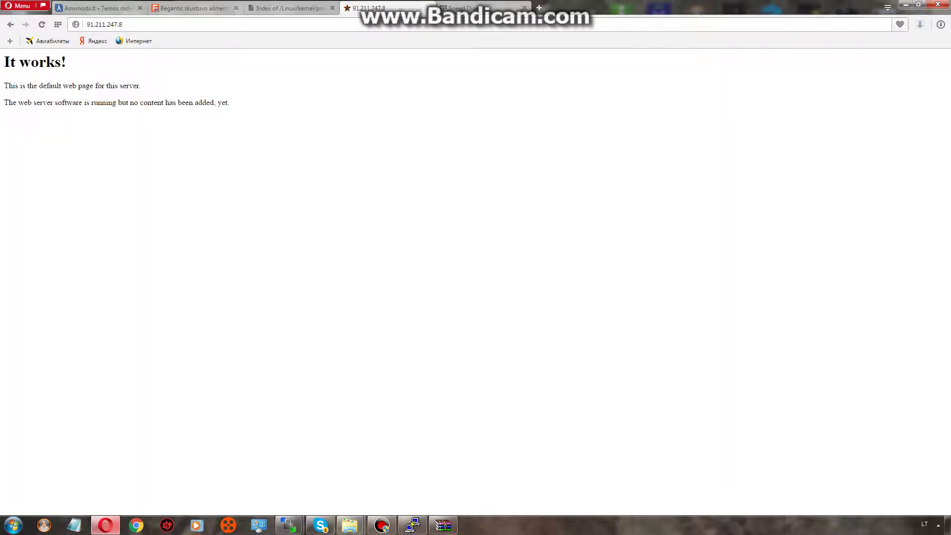
type("/csbans")
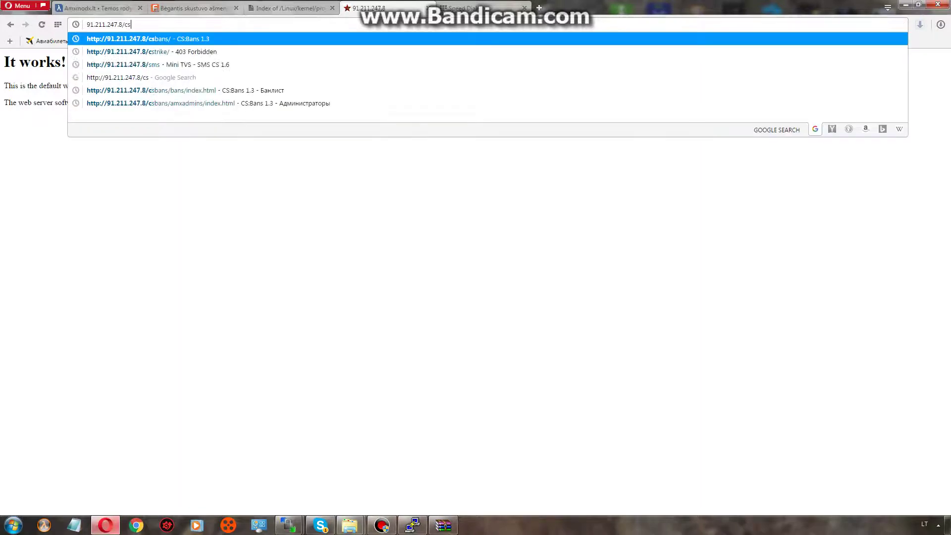
key("Return")
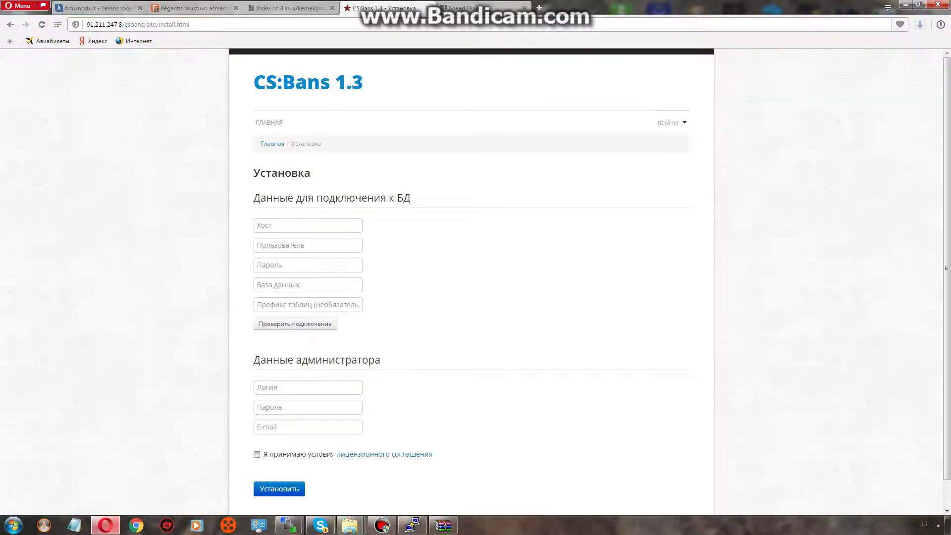
Fill the database connection with host 127.0.0.1, user root, its password and database silentai_grey.
key("Down")
key("Down")
key("Return")
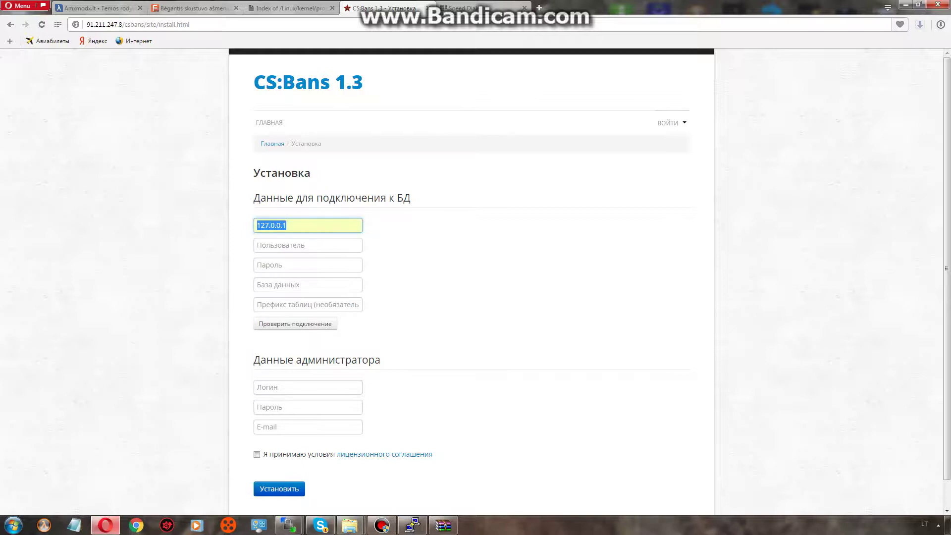
left_click(308, 246)
type("root")
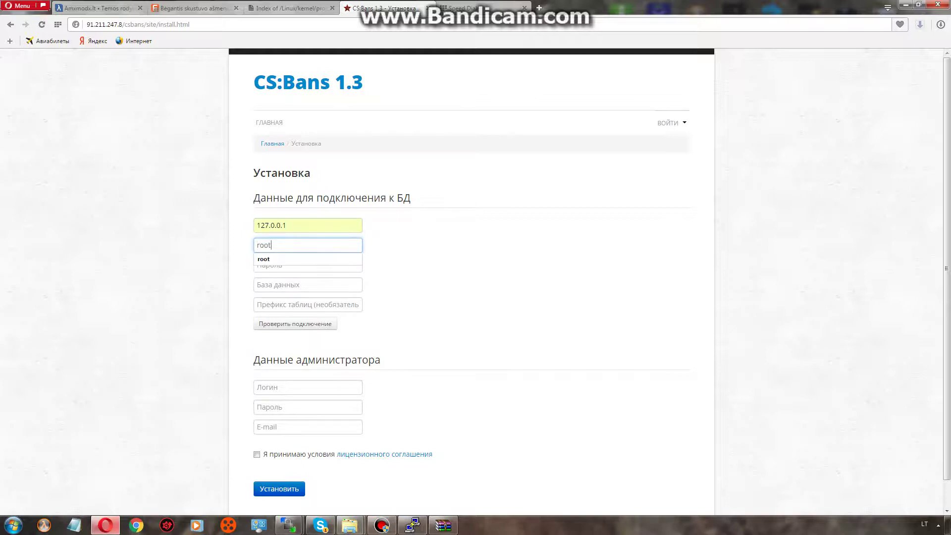
key("Tab")
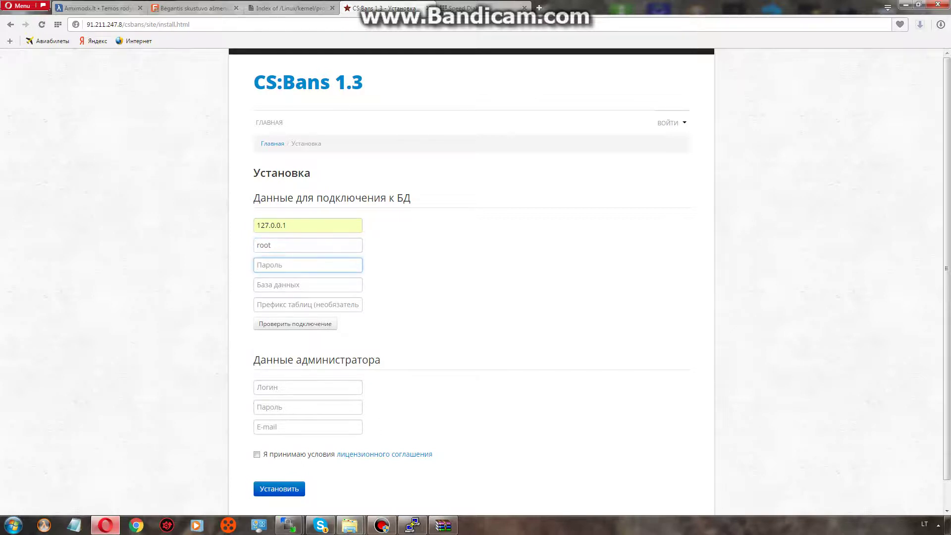
type("••••••")
key("Tab")
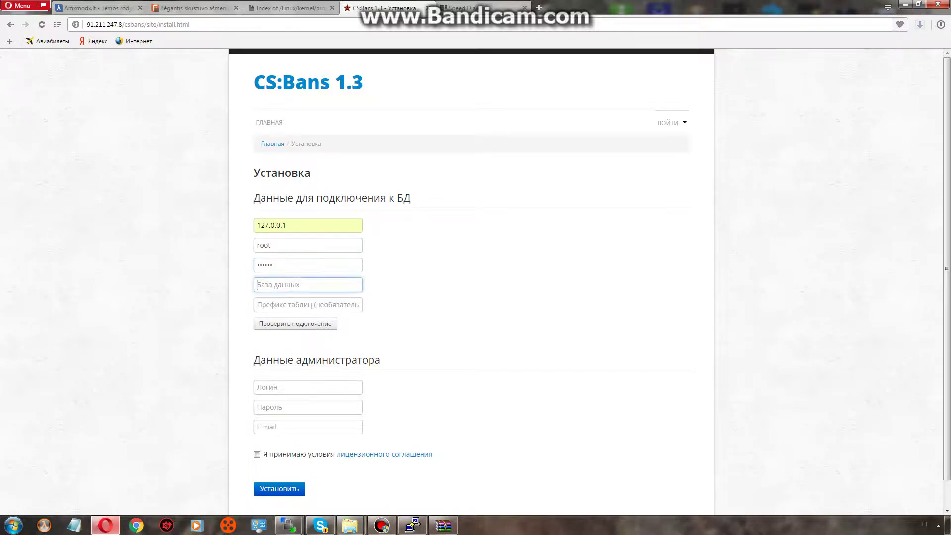
type("si")
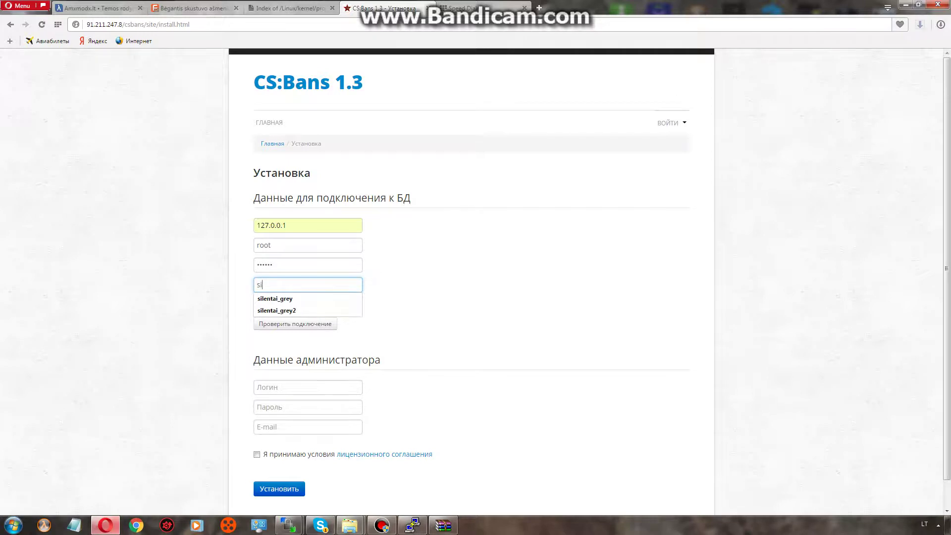
type("lentai_")
key("Down")
key("Return")
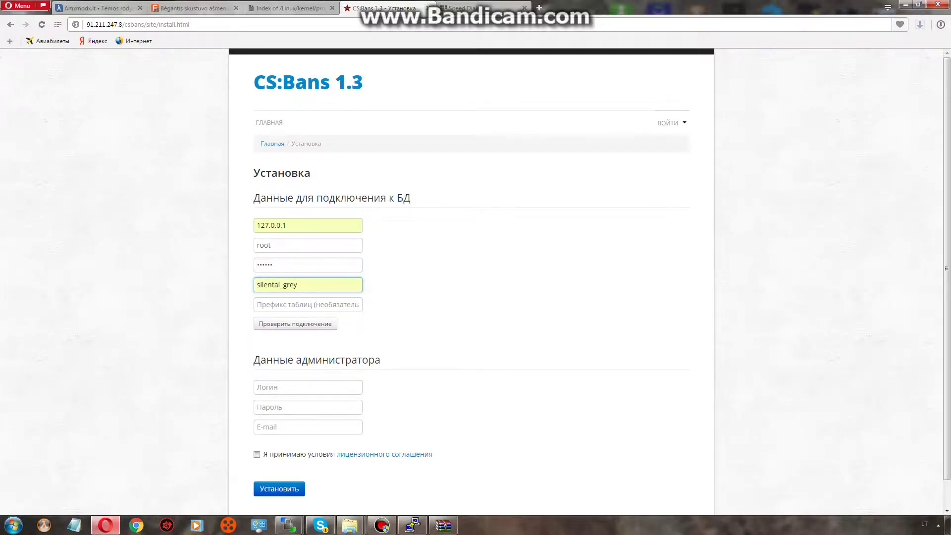
Run the connection check and confirm it reports the connection as established.
left_click(308, 304)
key("Tab")
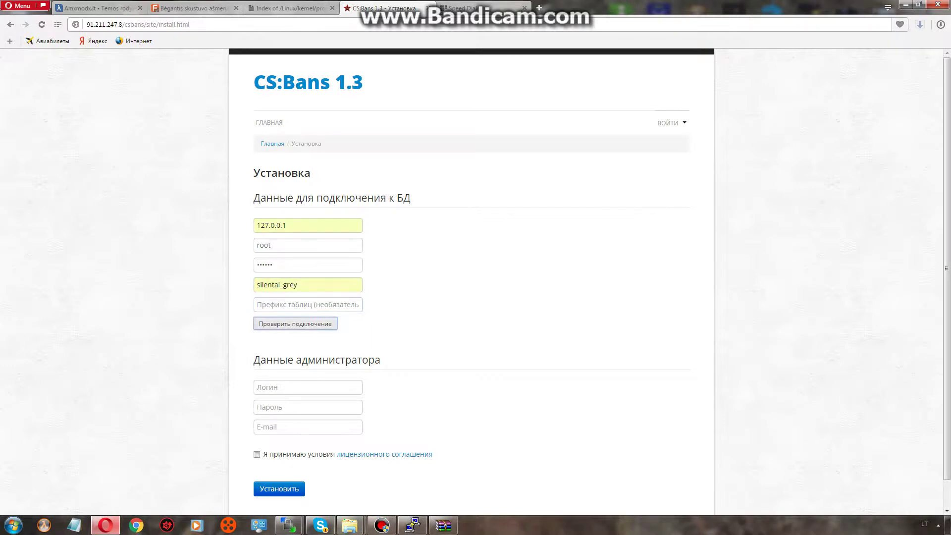
key("Return")
double_click(318, 345)
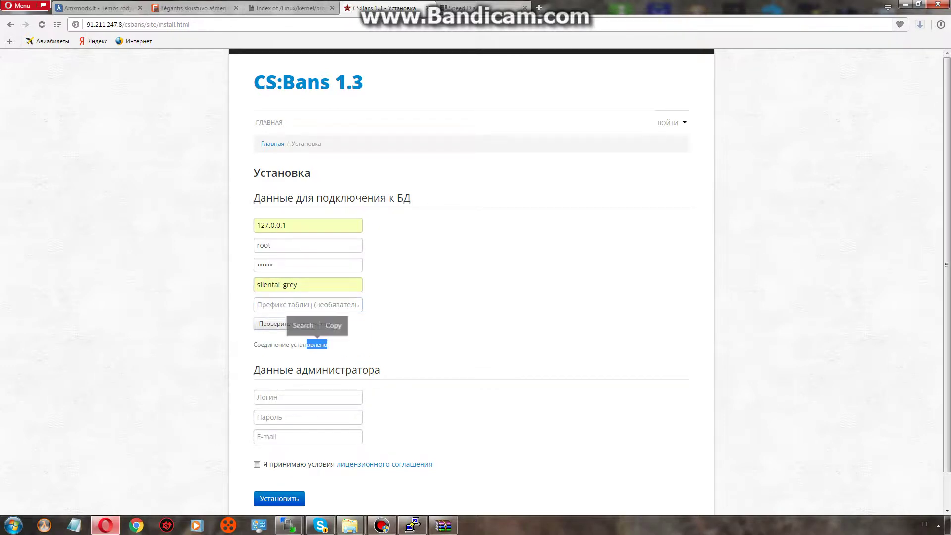
left_click(308, 397)
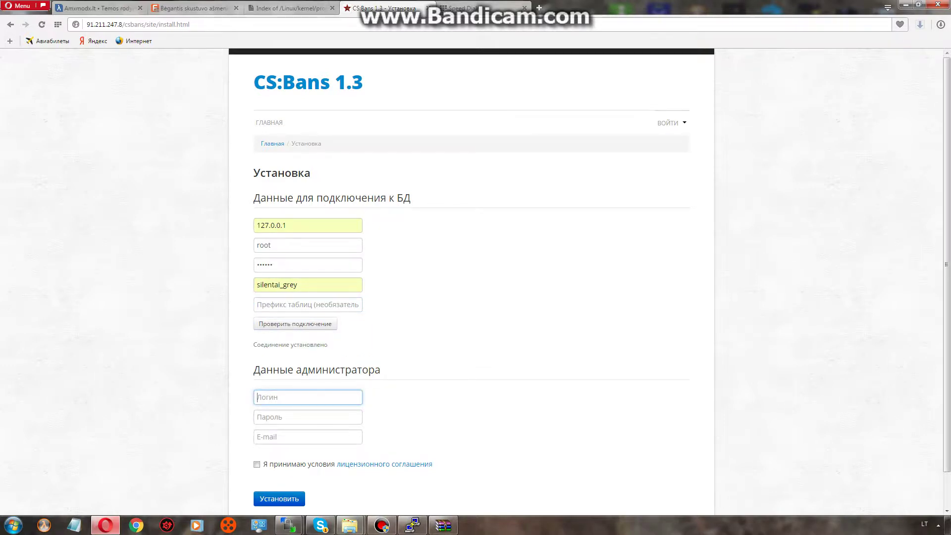
Set the administrator login to root with its password and the suggested e-mail address.
type("root")
key("Tab")
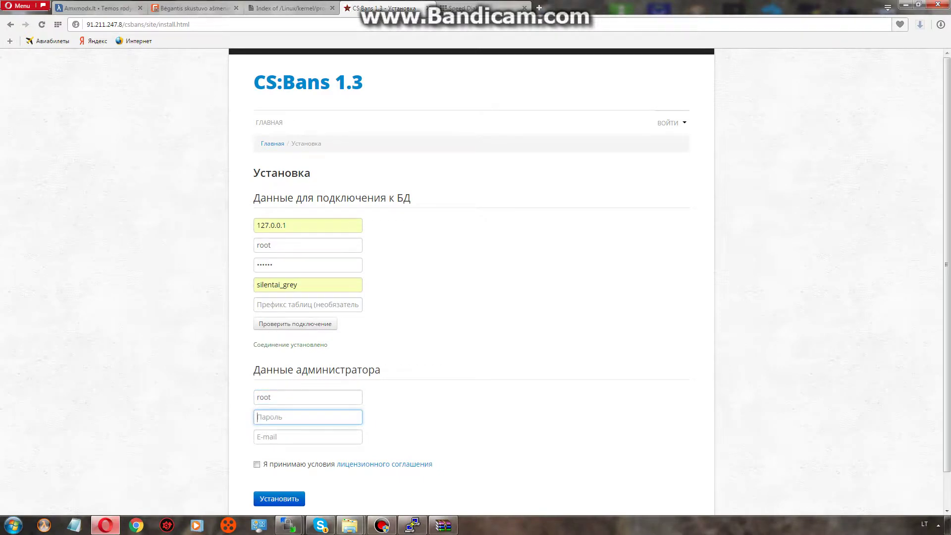
type("123456")
left_click(258, 436)
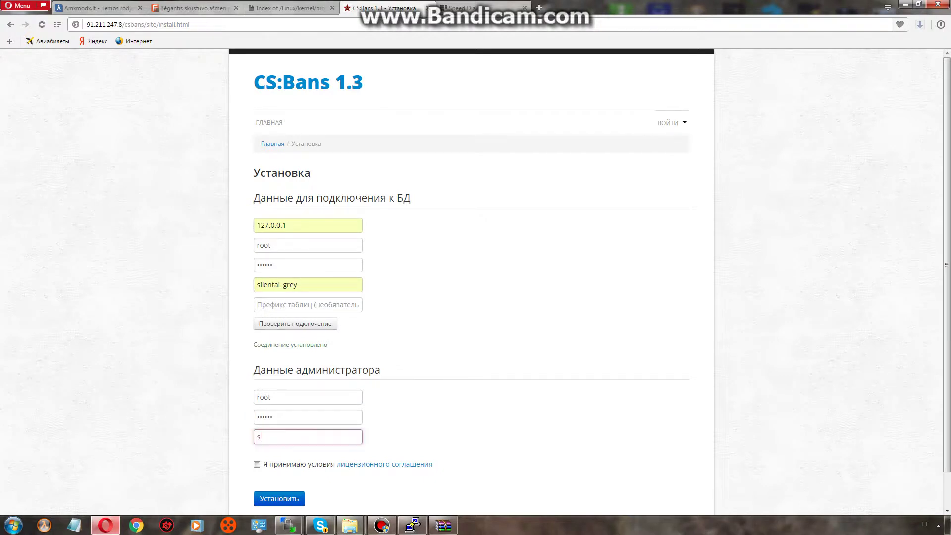
type("la")
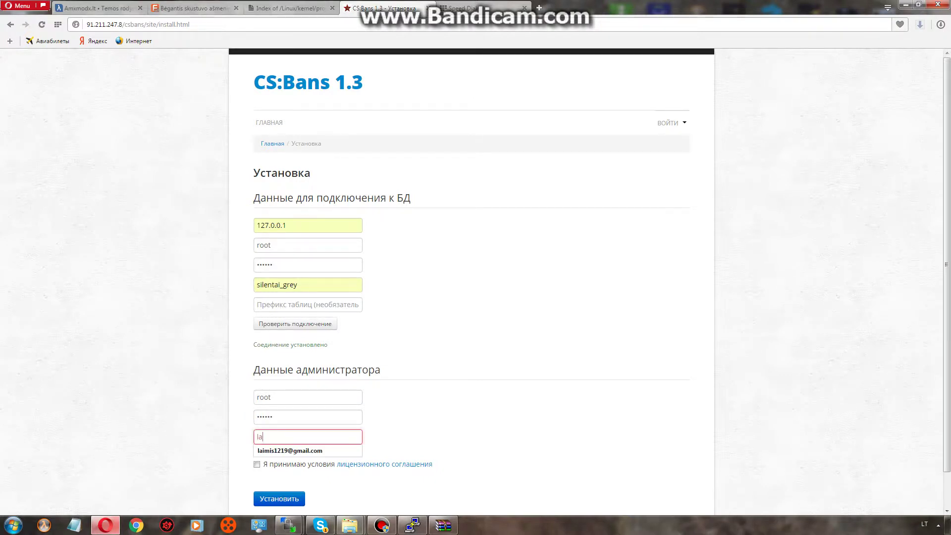
key("Down")
key("Return")
Accept the licence, run the installation to its success message, then open a blank Notepad.
key("Tab")
key("space")
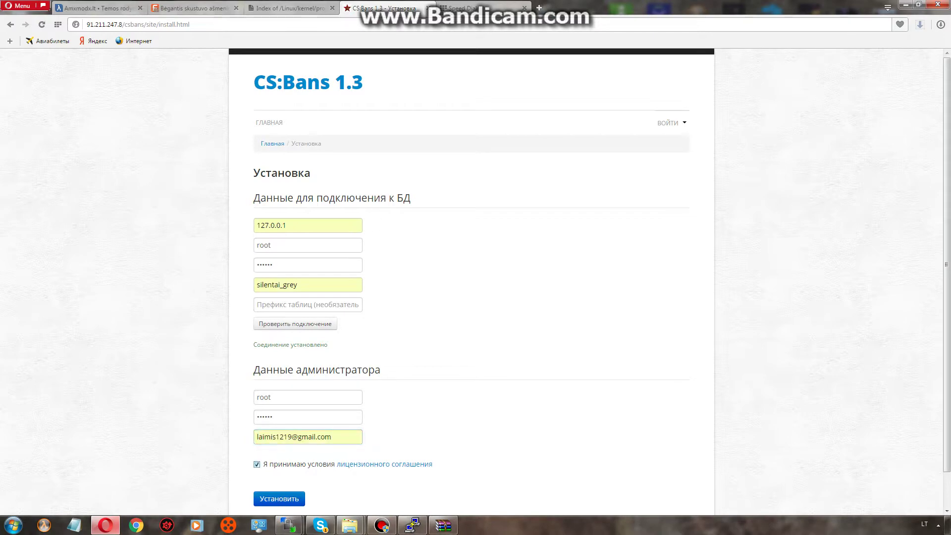
scroll(475, 282, "down", 2)
key("Return")
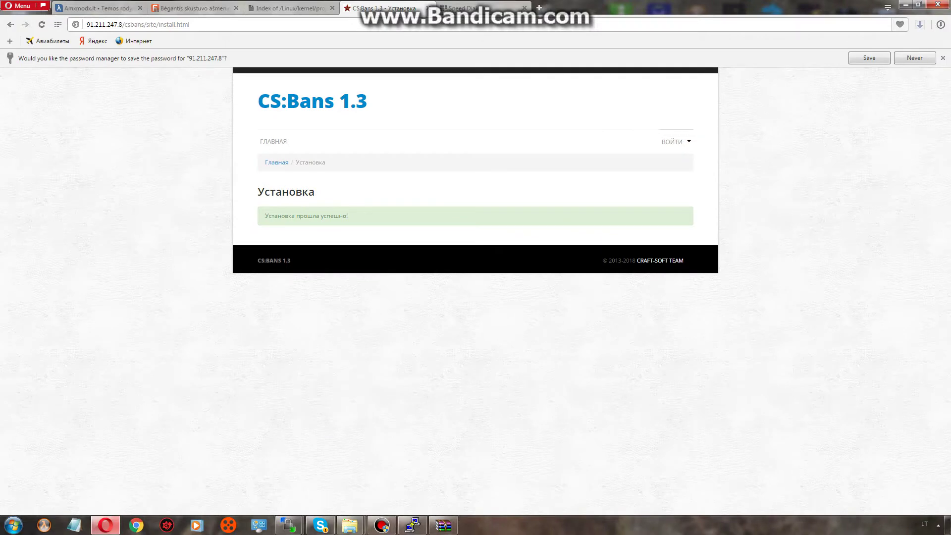
key("super+2")
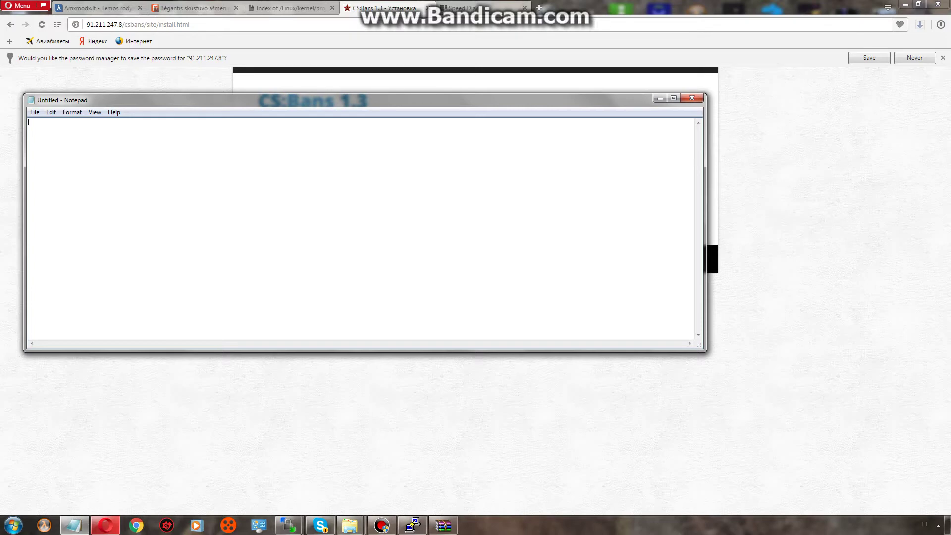
Write 'viskas :)' in Notepad and bring up the screen recorder window.
type("viskas :)")
left_click(381, 526)
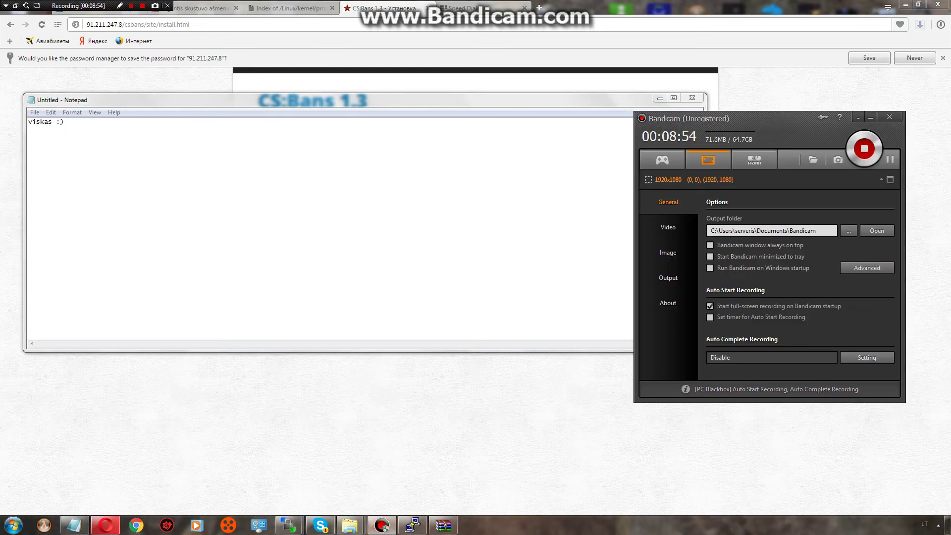